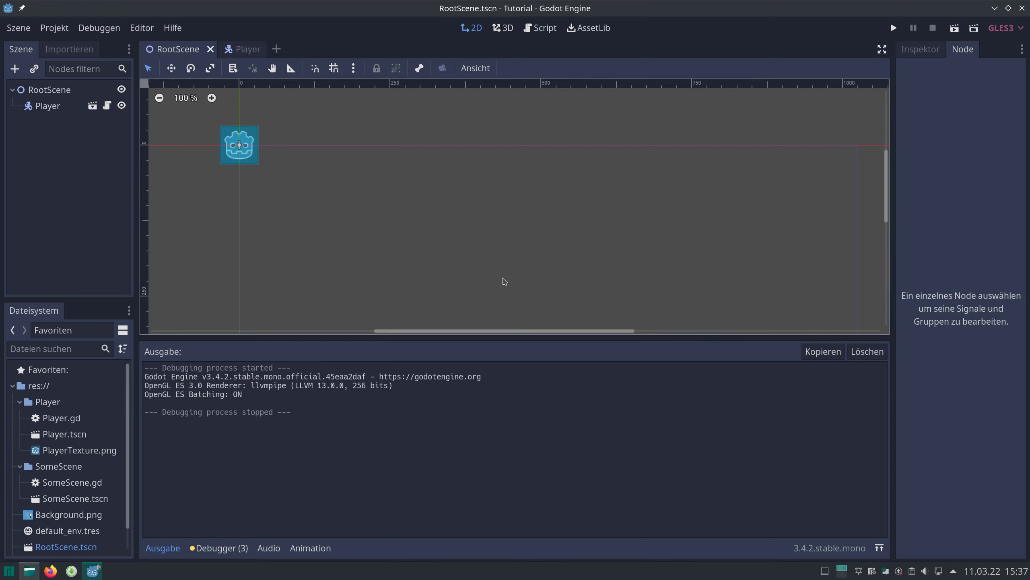
Step: Run the project and move the Player up, down and right with the arrow keys
left_click(894, 28)
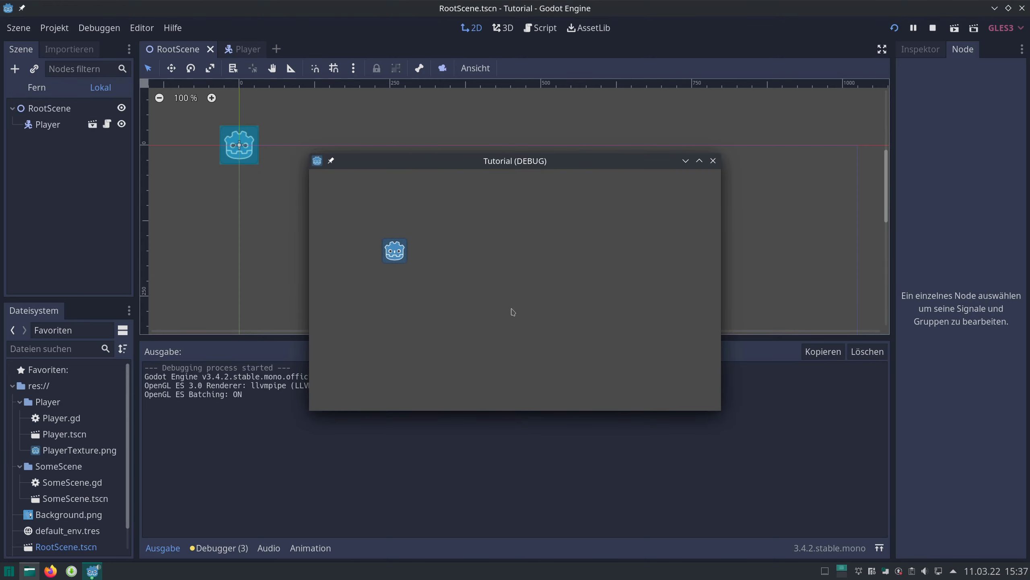
key("Up")
key("Down")
key("Right")
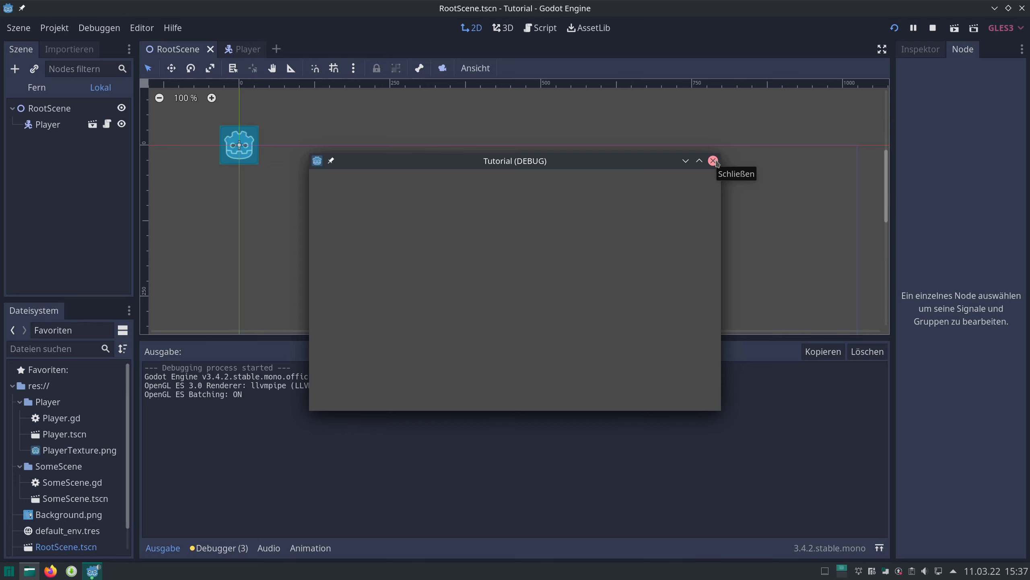
Step: Close the game and add a Camera2D child node under Player, showing its Inspector properties
left_click(714, 161)
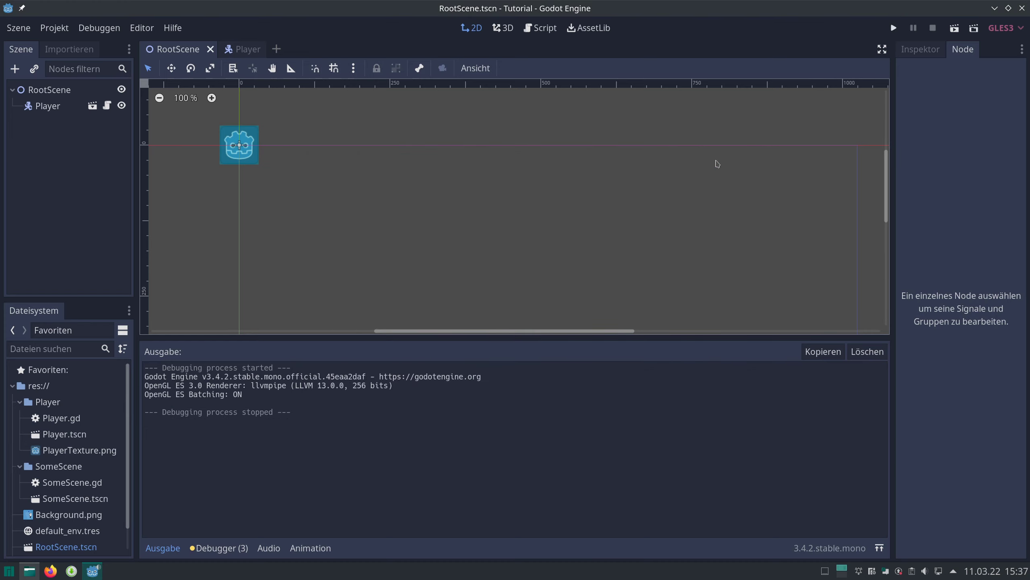
left_click(52, 105)
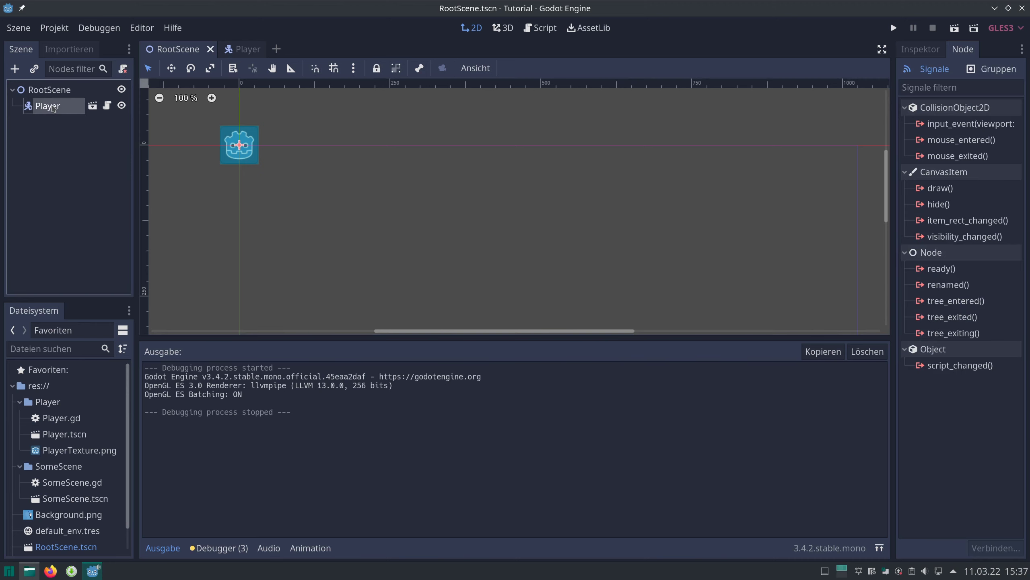
right_click(52, 106)
left_click(107, 100)
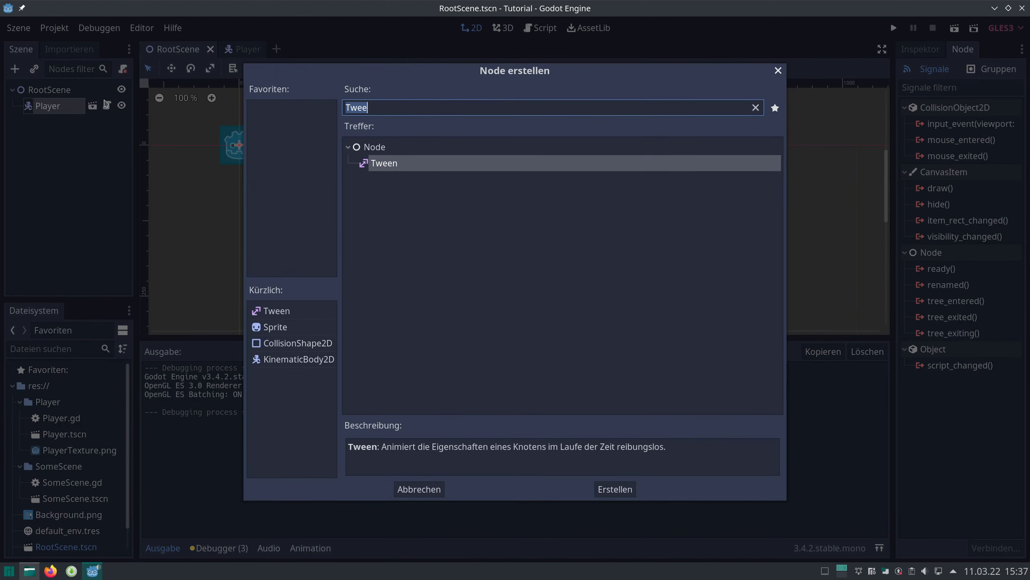
type("camera")
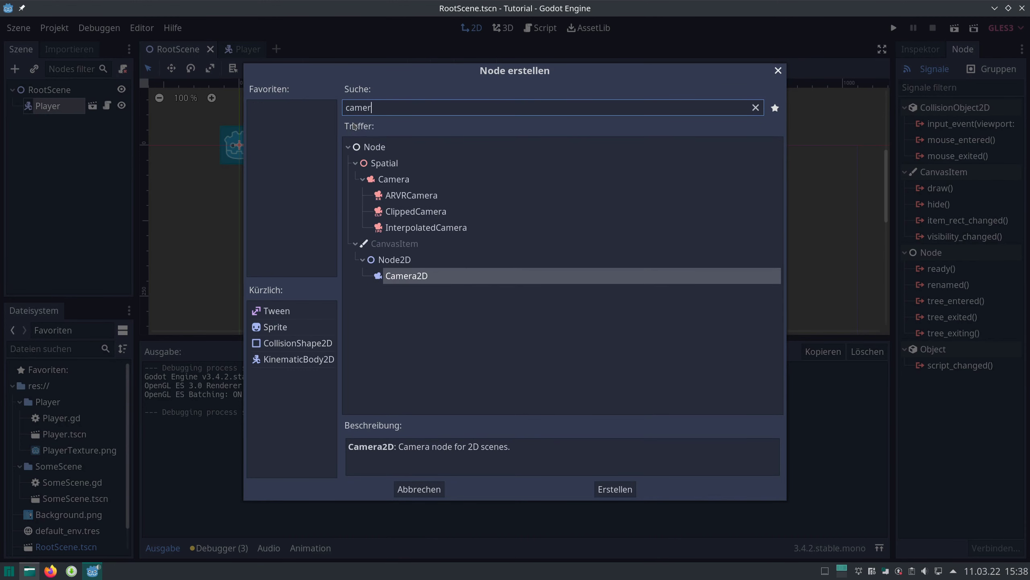
left_click(409, 279)
left_click(414, 179)
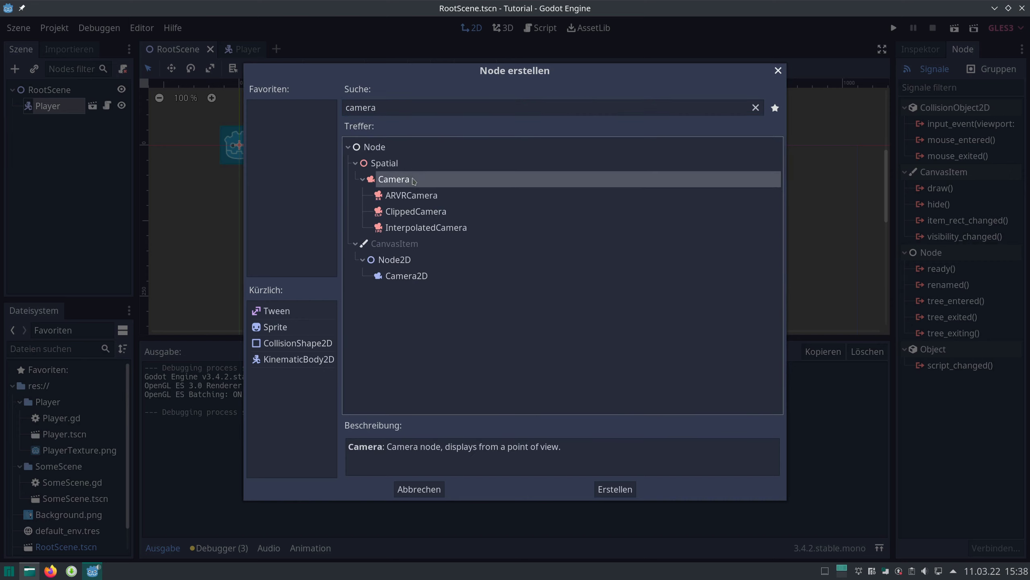
double_click(431, 280)
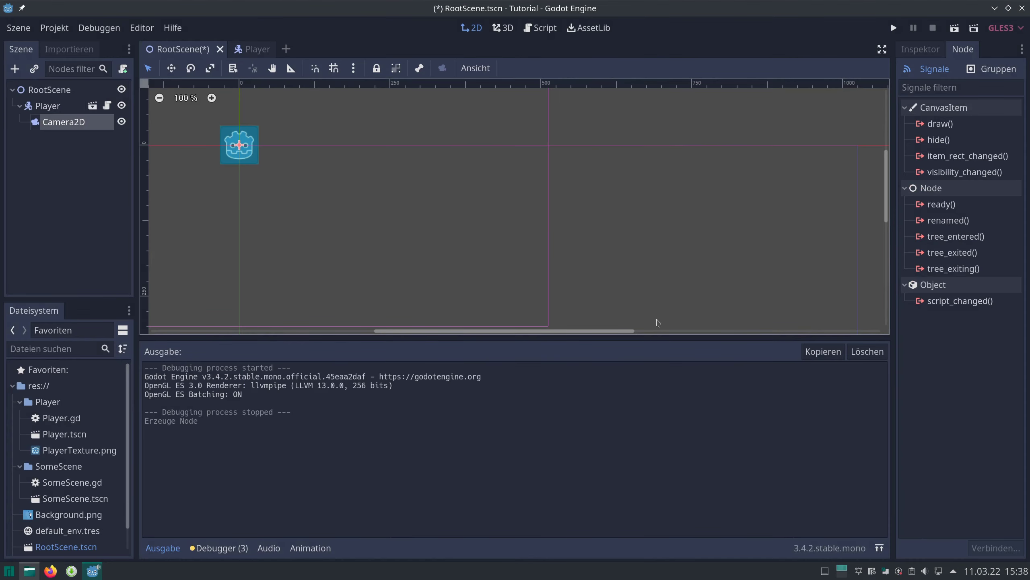
left_click(906, 48)
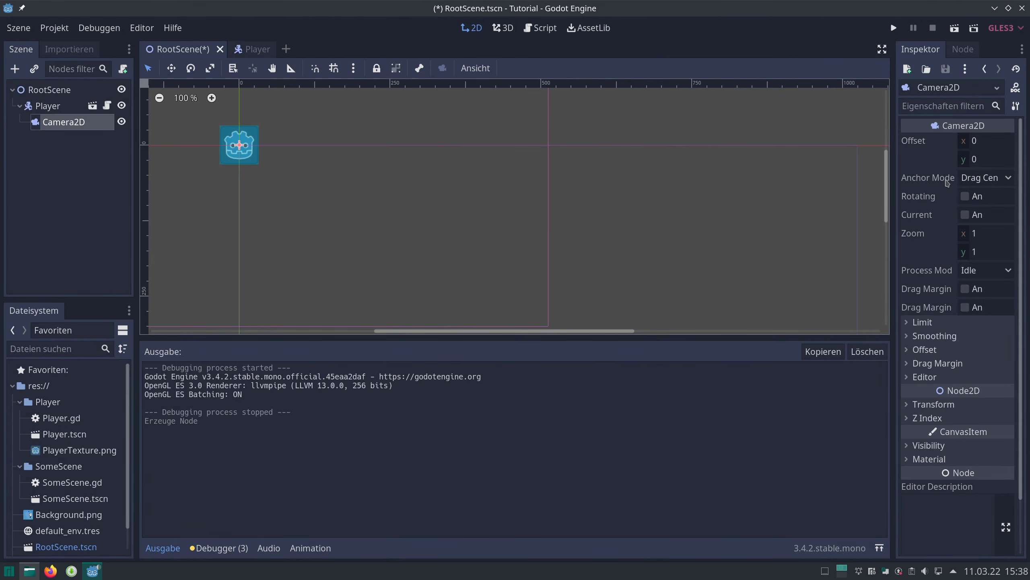
Step: Tick the Camera2D's Current property, then test-run the scene and close the game
left_click(968, 215)
left_click(967, 215)
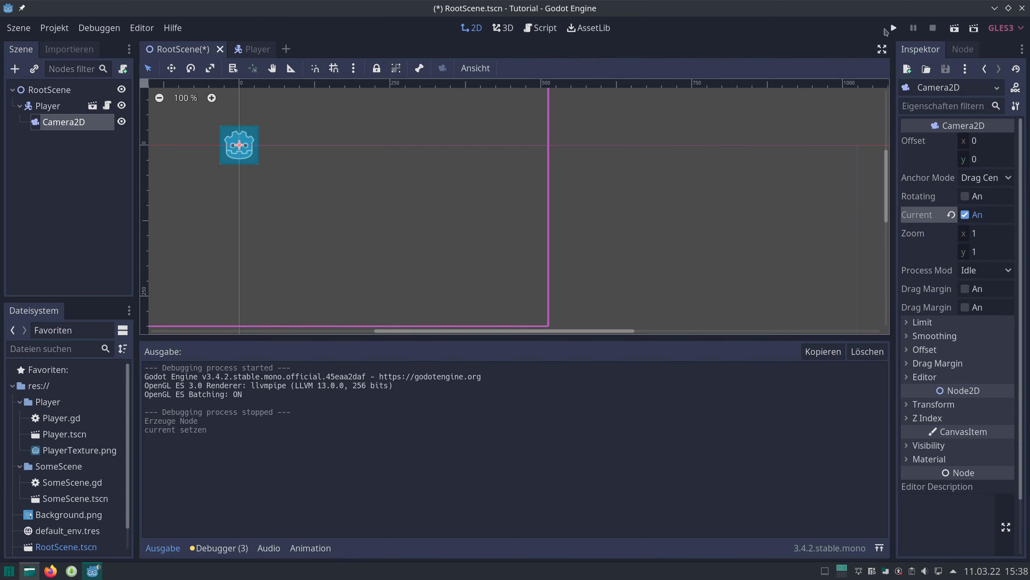
left_click(892, 28)
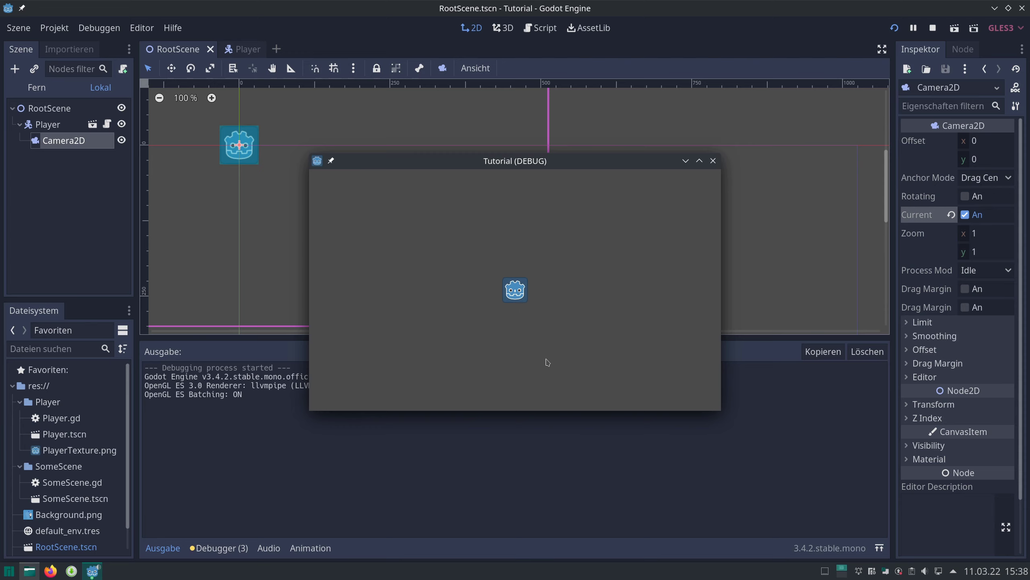
left_click(712, 161)
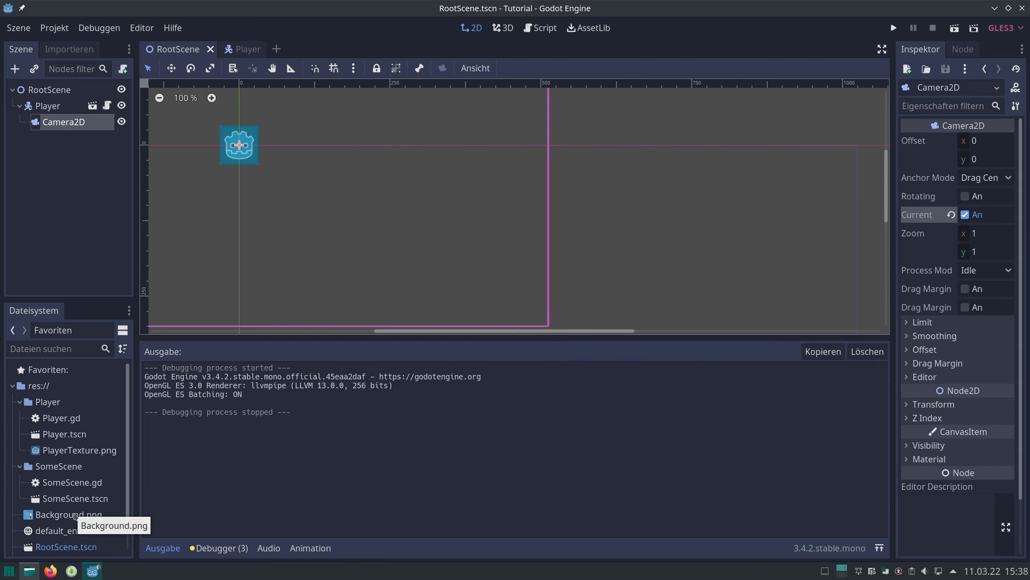
Step: Add a Sprite under RootScene using Background.png as its texture
right_click(46, 92)
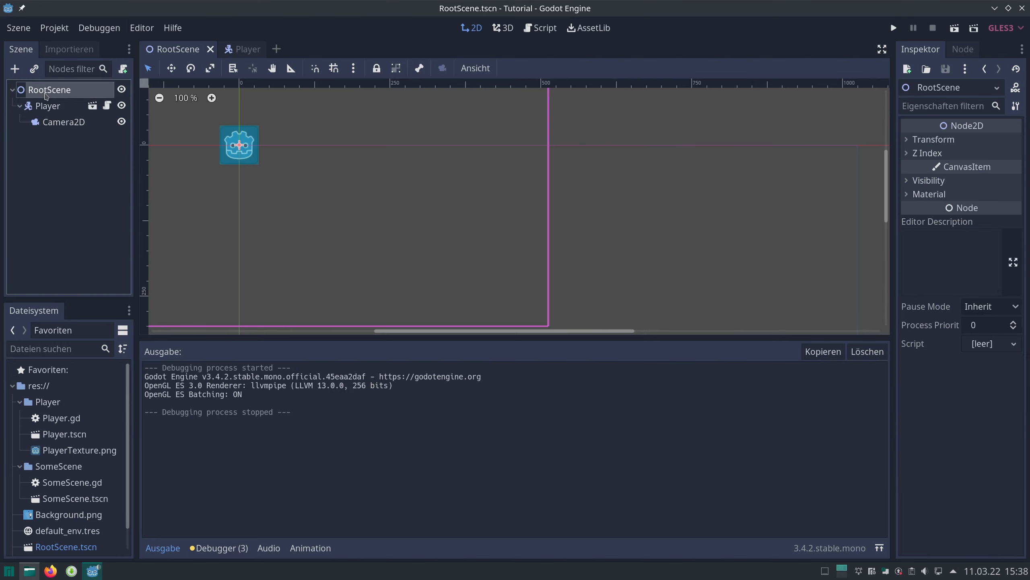
left_click(97, 106)
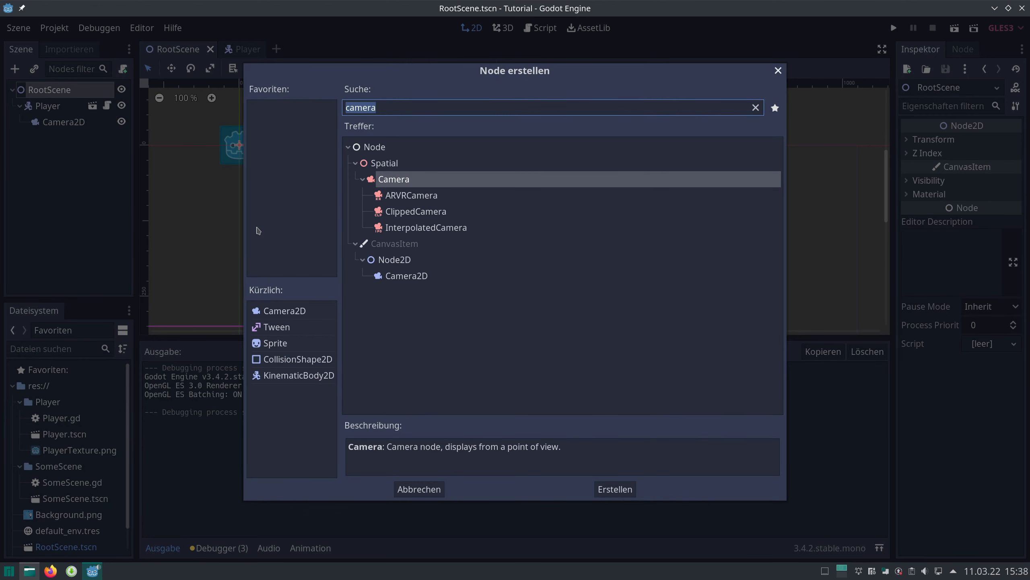
type("Sprite")
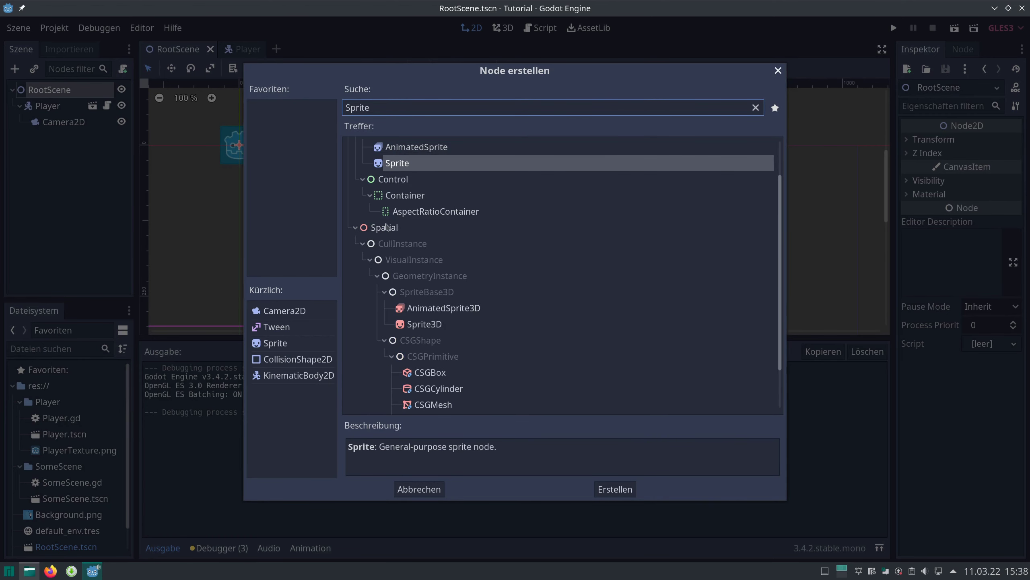
double_click(431, 163)
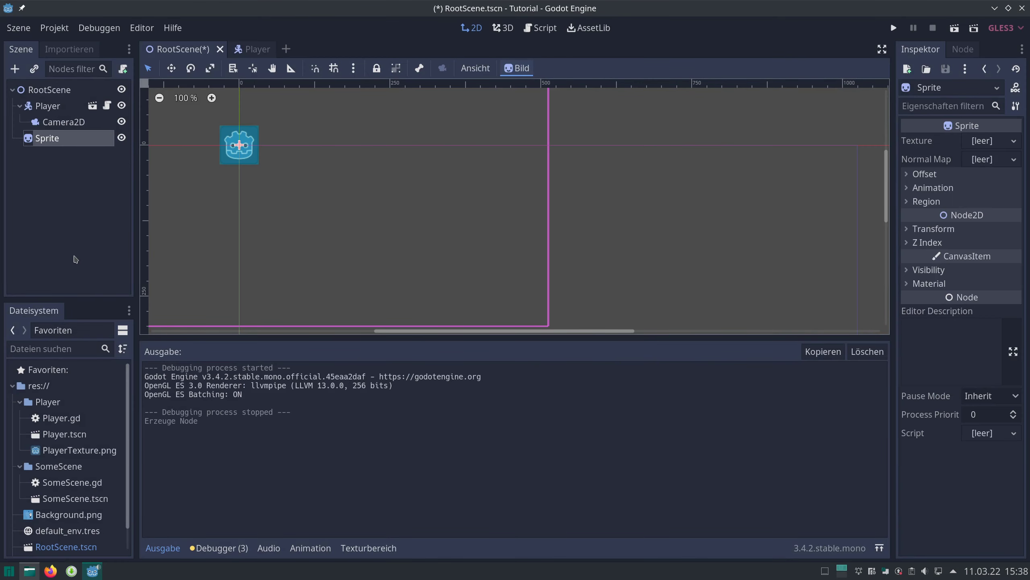
left_click_drag(61, 514, 973, 140)
Step: Set the background Sprite's Z Index to -100, then test-run and close the game
scroll(555, 201, "down", 3)
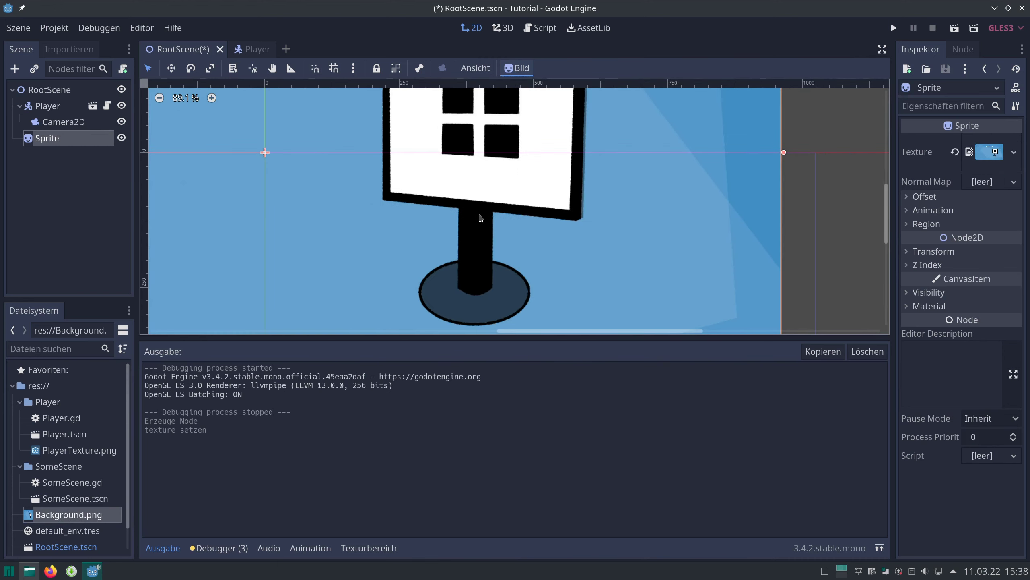
scroll(557, 202, "down", 2)
scroll(570, 197, "down", 1)
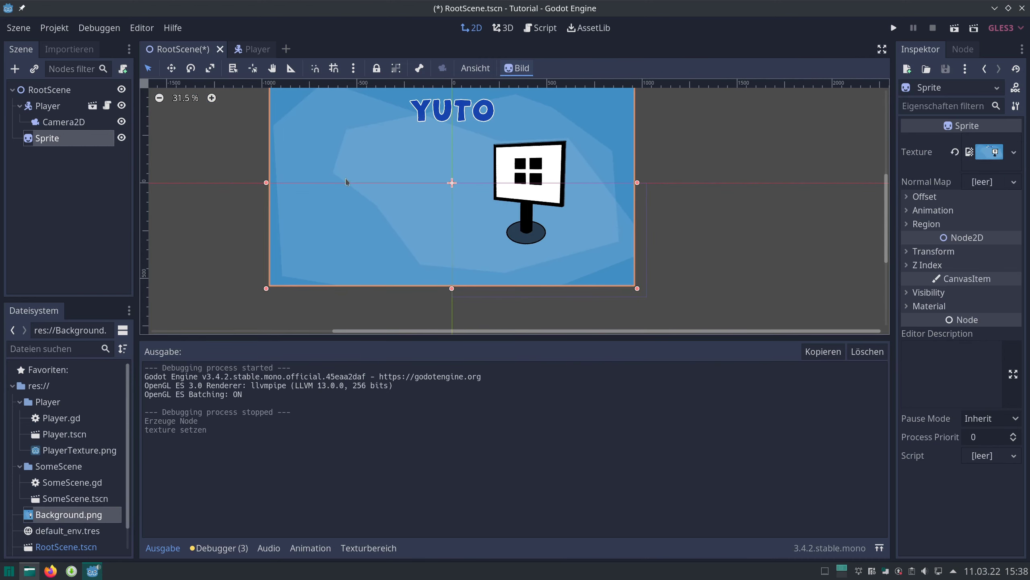
left_click(933, 266)
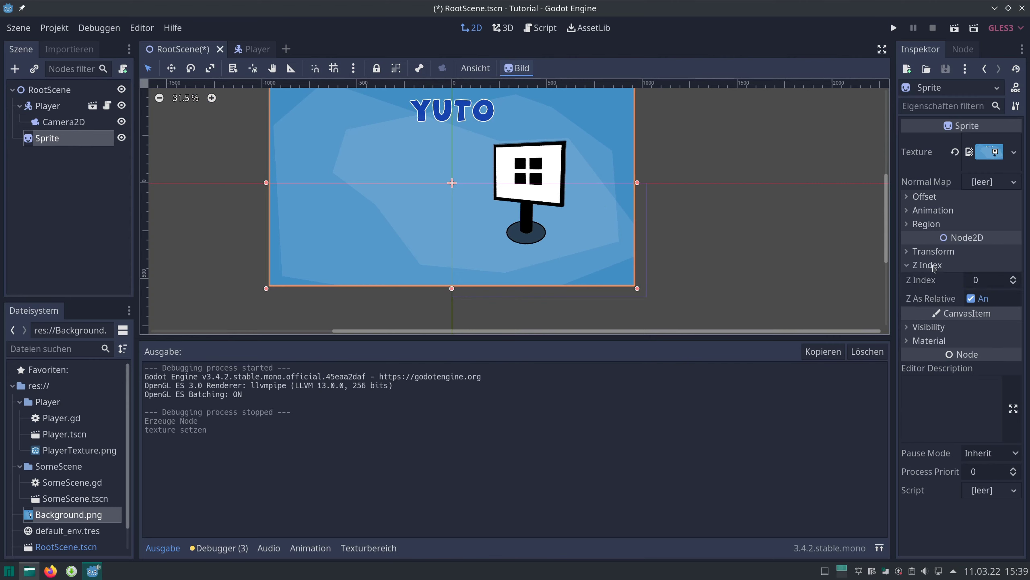
left_click(976, 280)
type("-100")
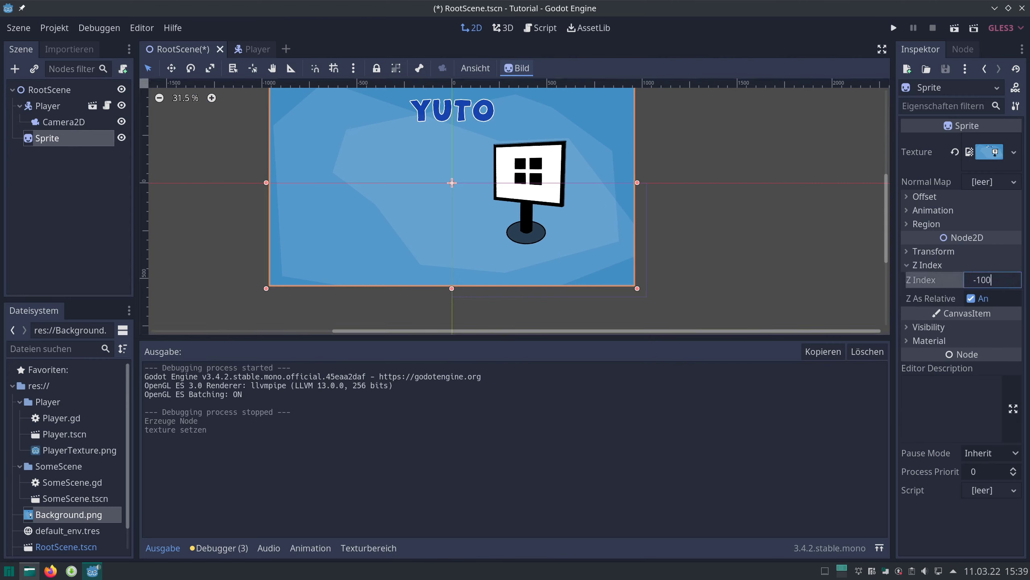
key("Return")
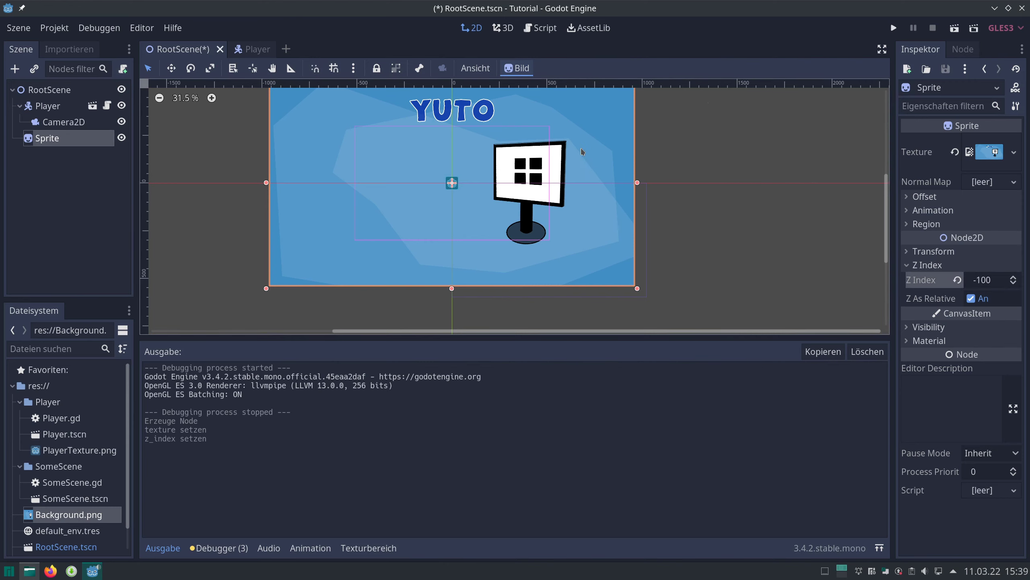
left_click(896, 27)
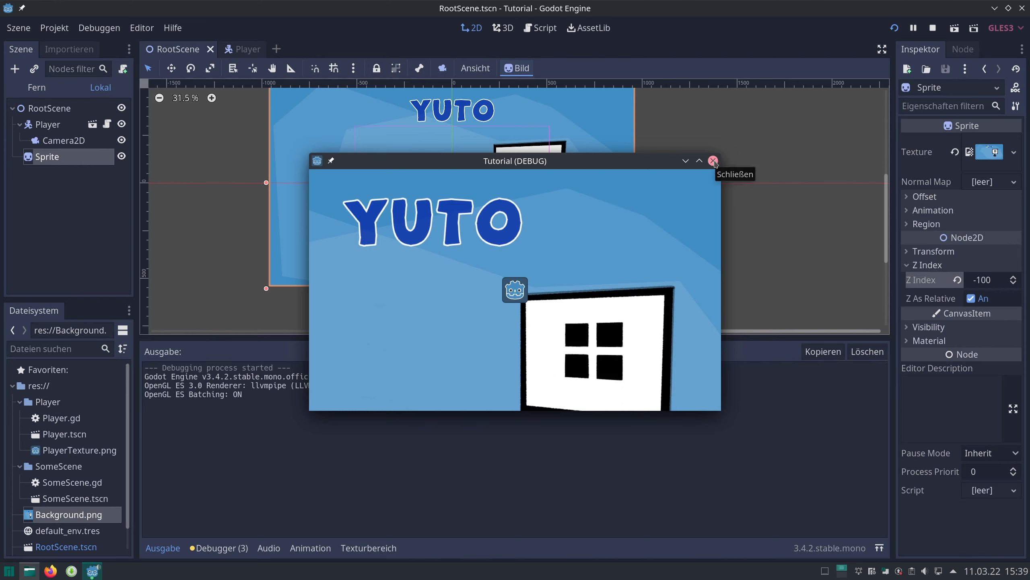
left_click(713, 161)
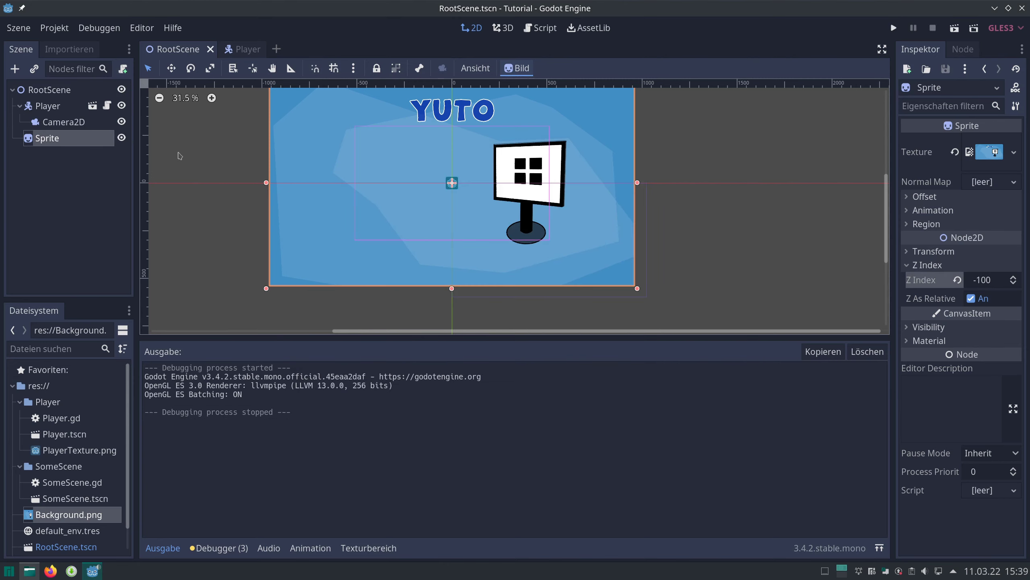
Step: Set the Camera2D zoom to 10 by 10, save the scene, and stop the test run
left_click(90, 124)
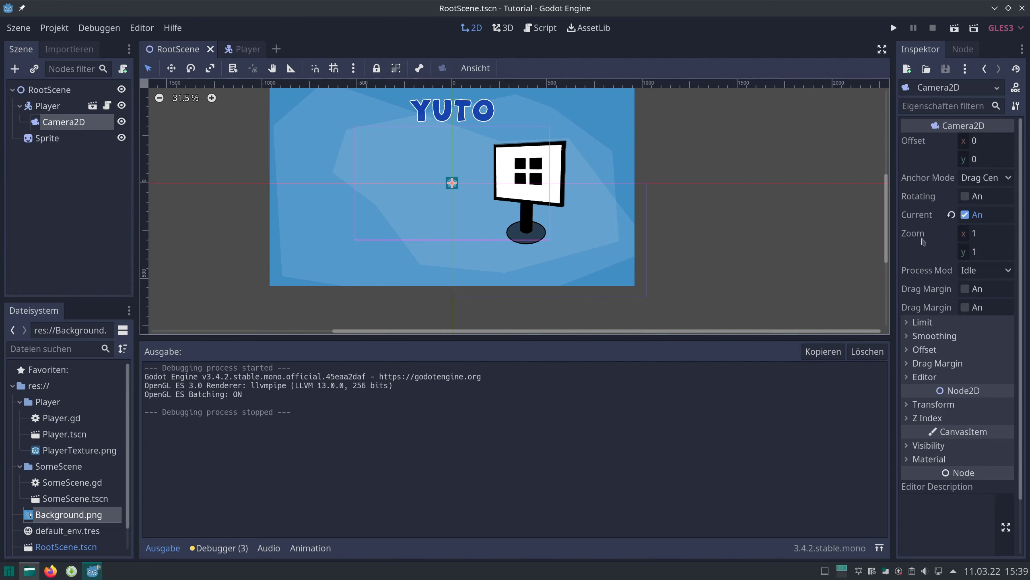
mouse_move(923, 241)
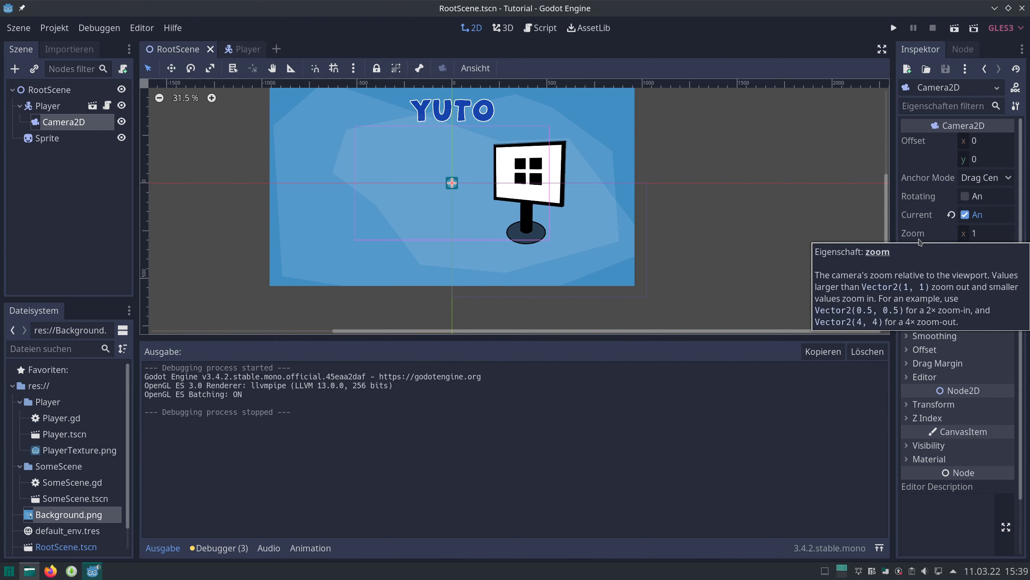
left_click(990, 238)
type("10")
key("Tab")
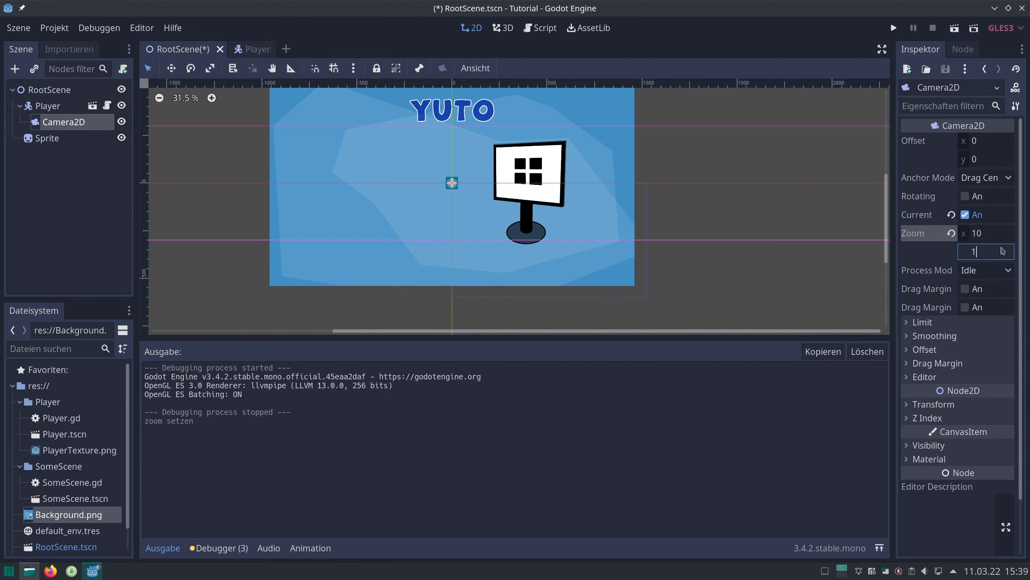
type("10")
key("Return")
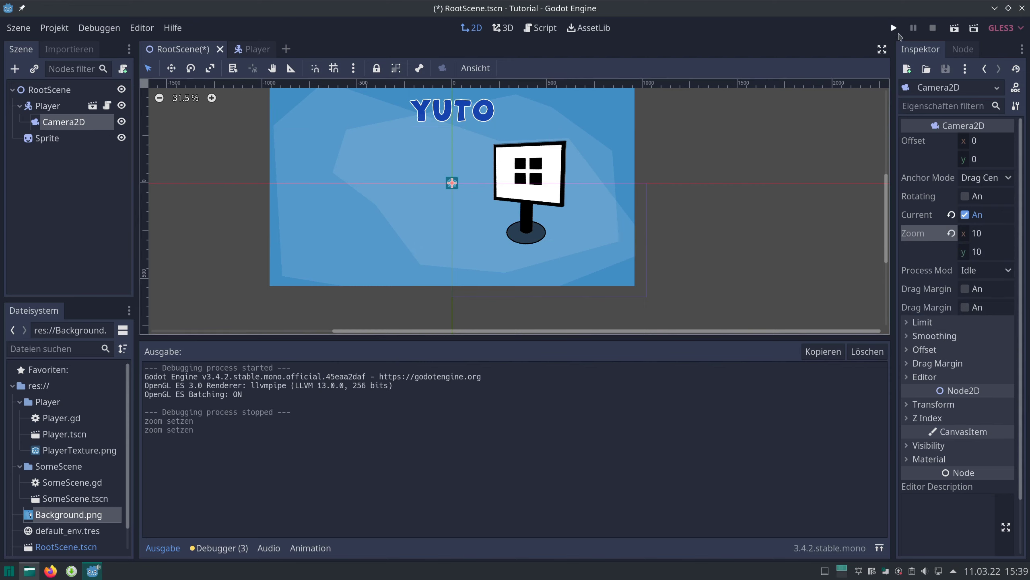
key("ctrl+s")
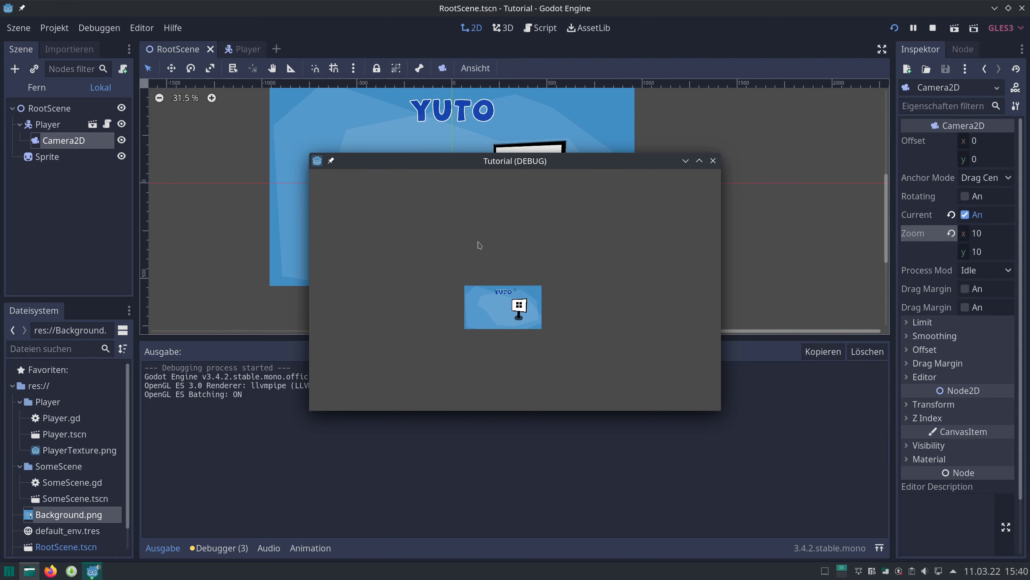
left_click(713, 160)
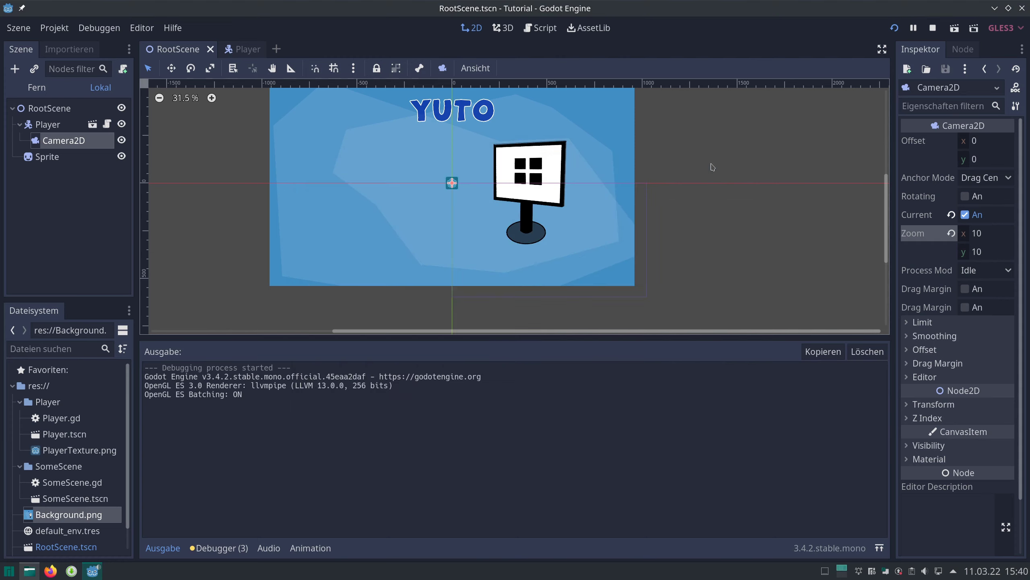
Step: Set the Camera2D zoom to 0.1 by 0.1, test-run it, and stop the game
left_click(986, 233)
type("0.1")
key("Tab")
type("0.1")
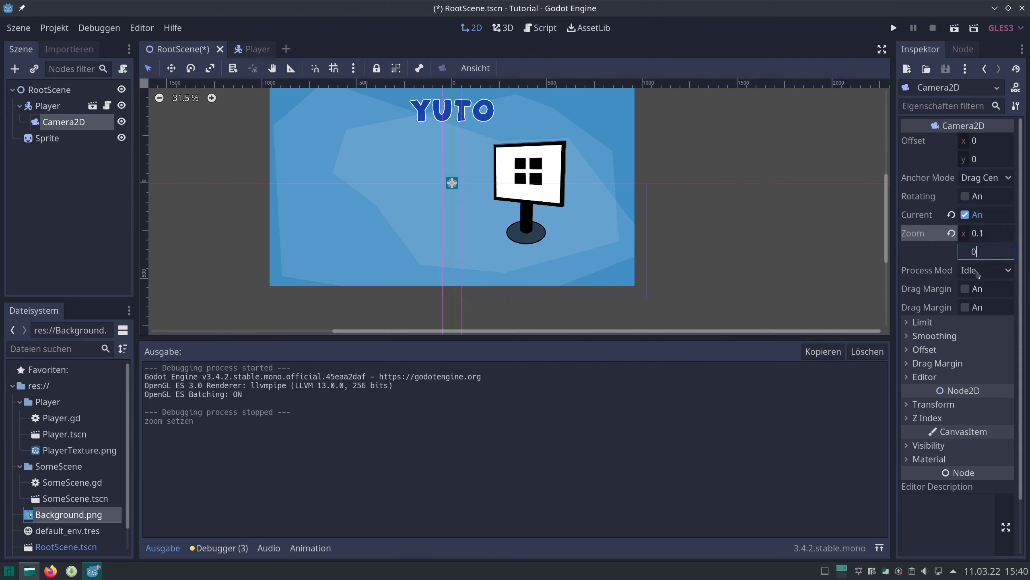
key("Return")
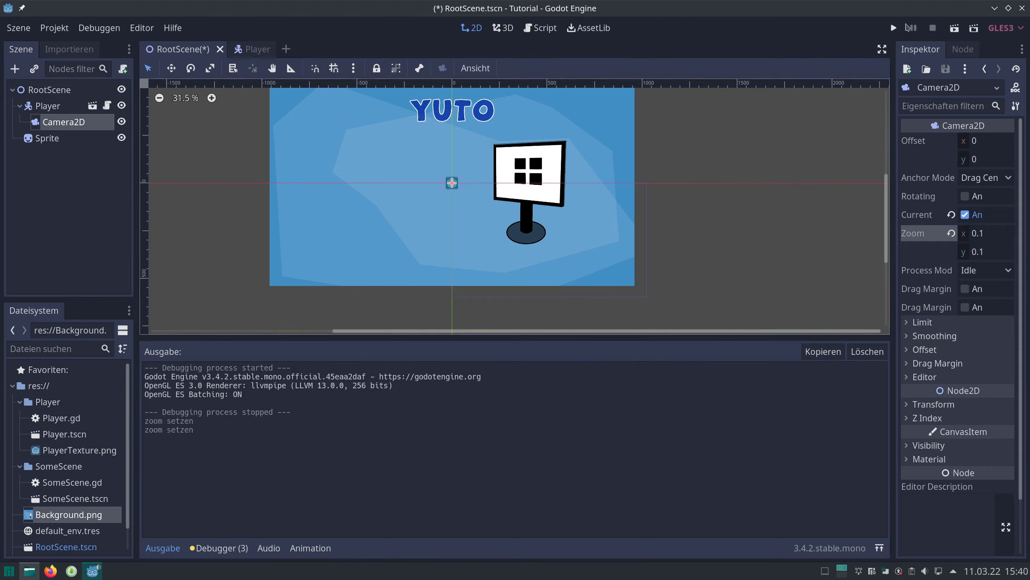
left_click(893, 28)
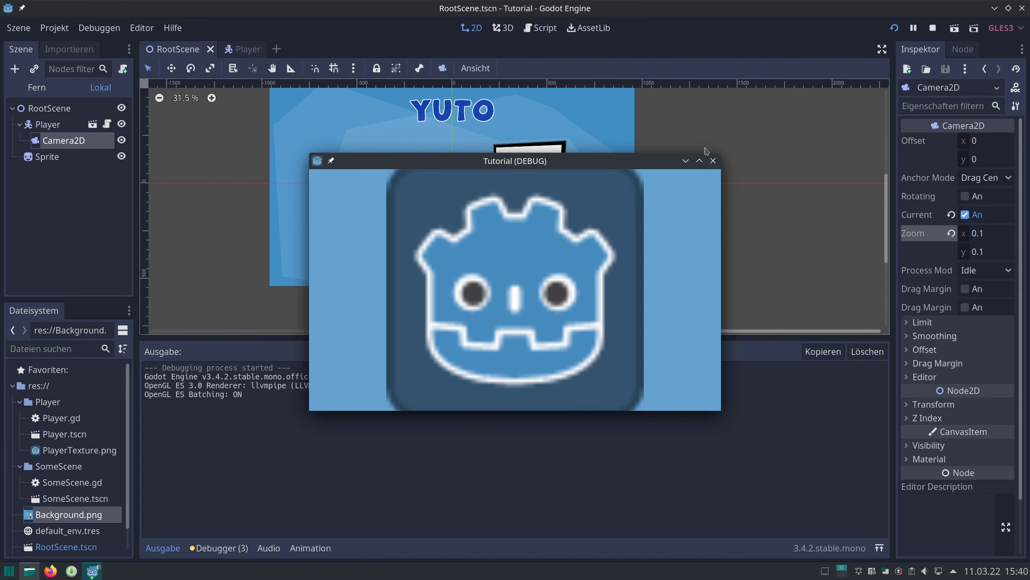
left_click(713, 160)
Step: Change the Camera2D zoom to 0.3 by 0.3 and run the game again
left_click(978, 233)
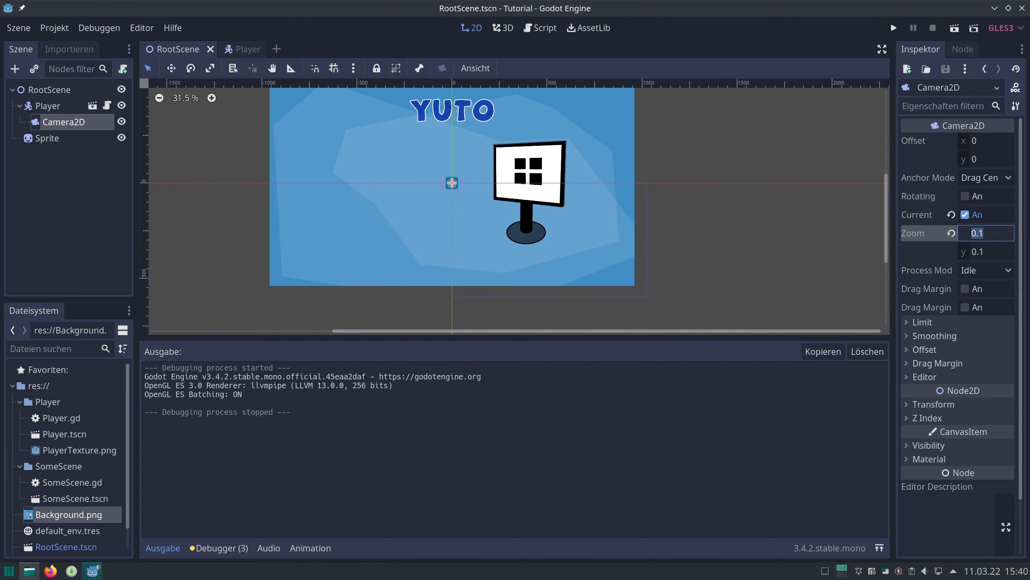
type("0.3")
key("Tab")
type("0.3")
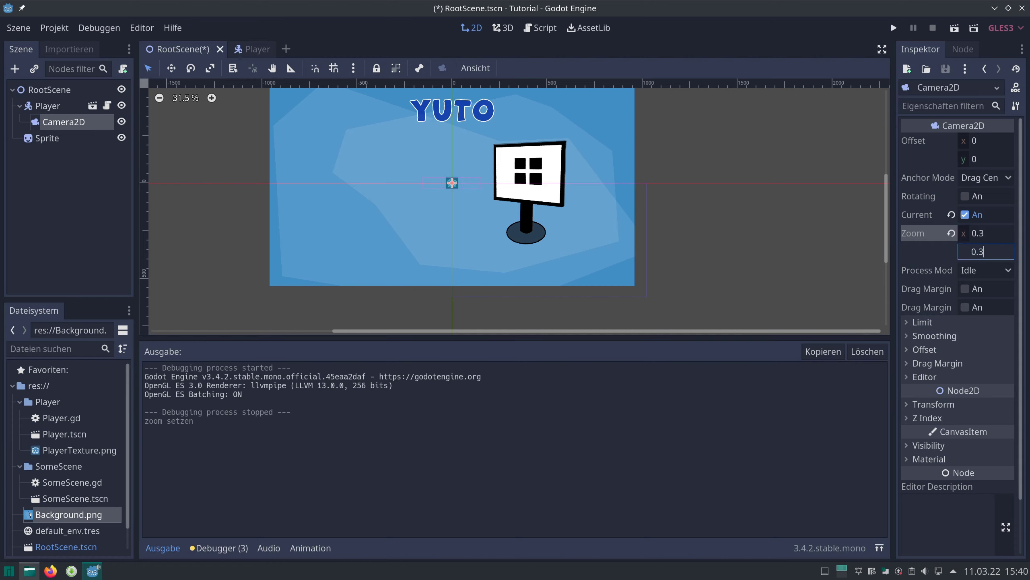
key("Return")
left_click(894, 28)
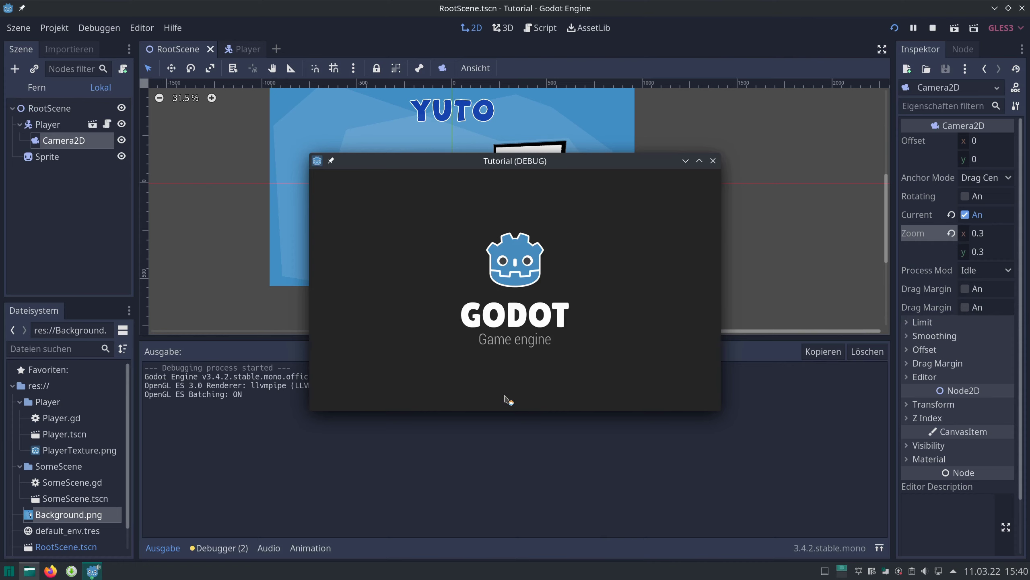
Step: Move the Player right and up, stop the game, and reset the zoom to 1
key("Right")
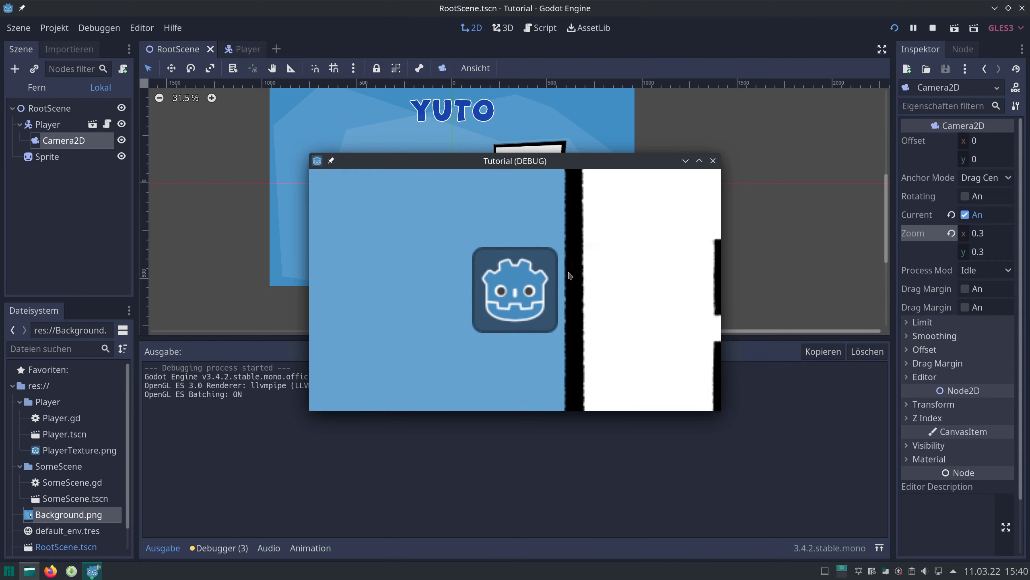
key("Right")
key("Up")
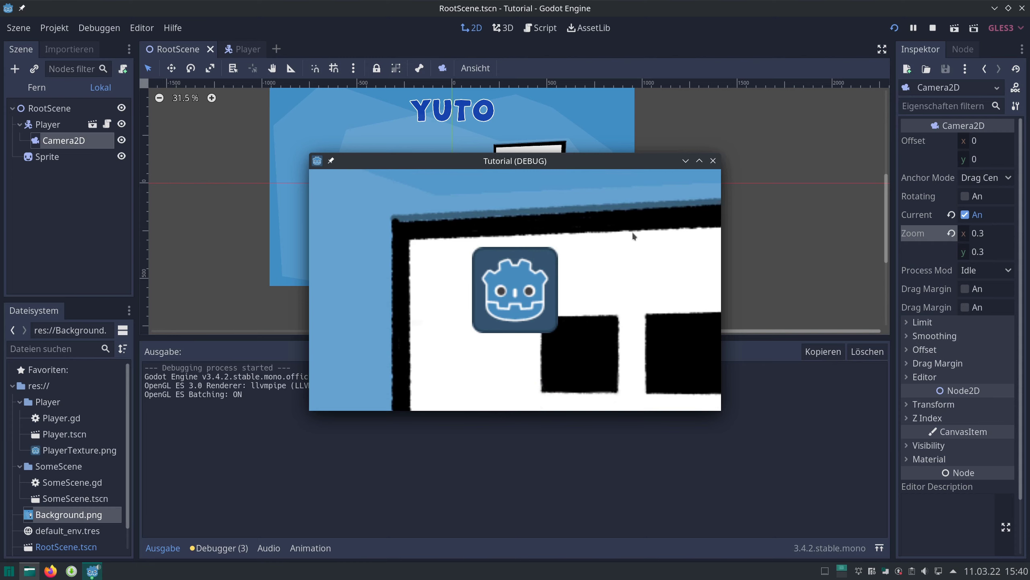
key("Right")
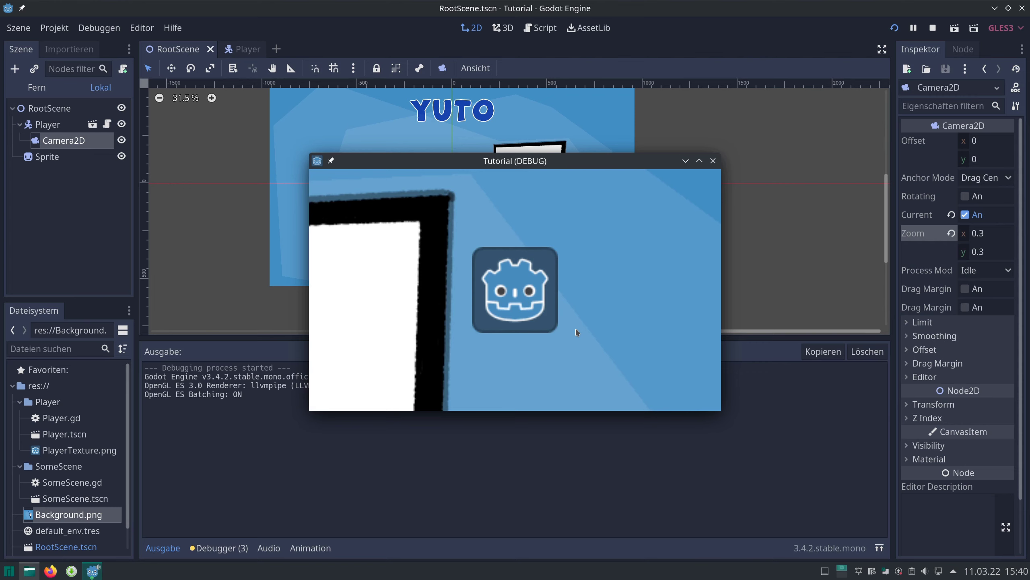
left_click(713, 160)
left_click(951, 233)
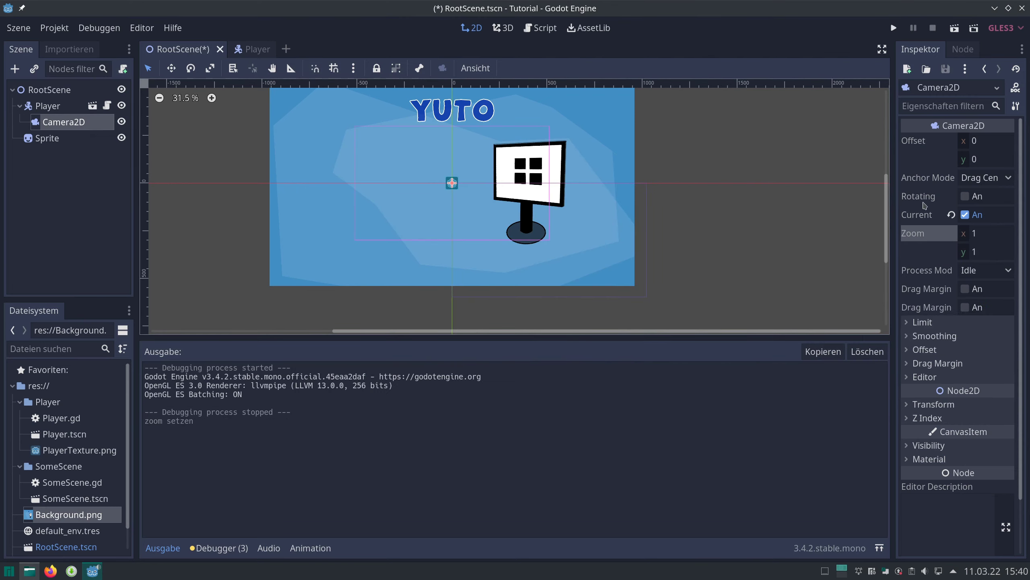
Step: In Player.gd, add rotation_degrees += _delta * 360 as the first line of _physics_process
mouse_move(919, 204)
left_click(56, 107)
left_click(107, 105)
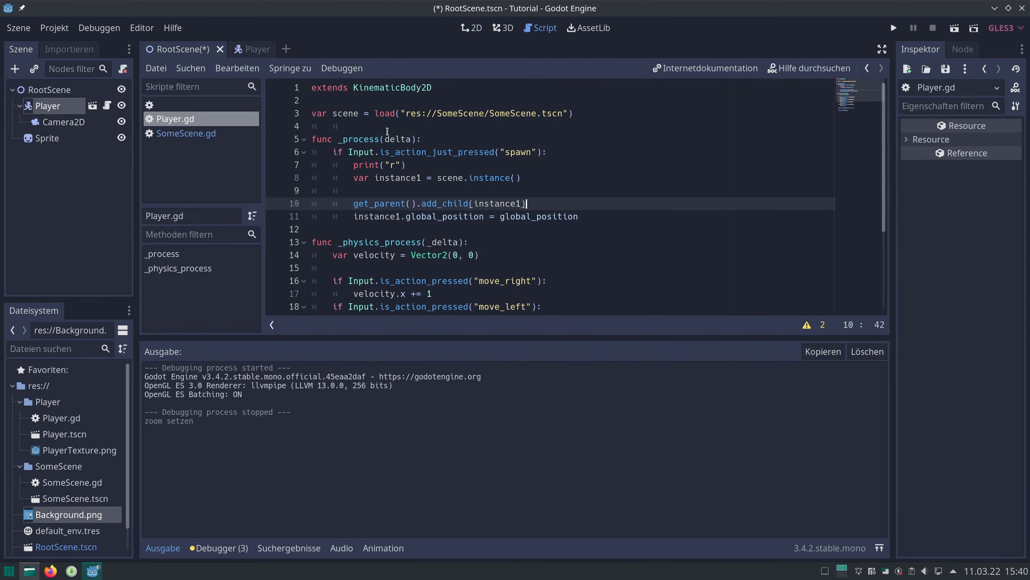
scroll(560, 238, "down", 2)
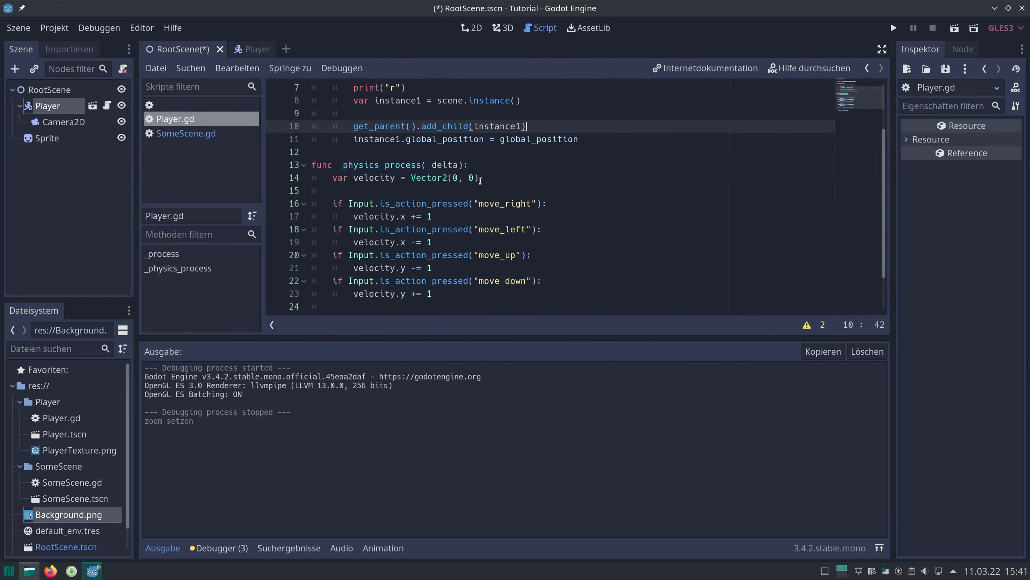
left_click(483, 164)
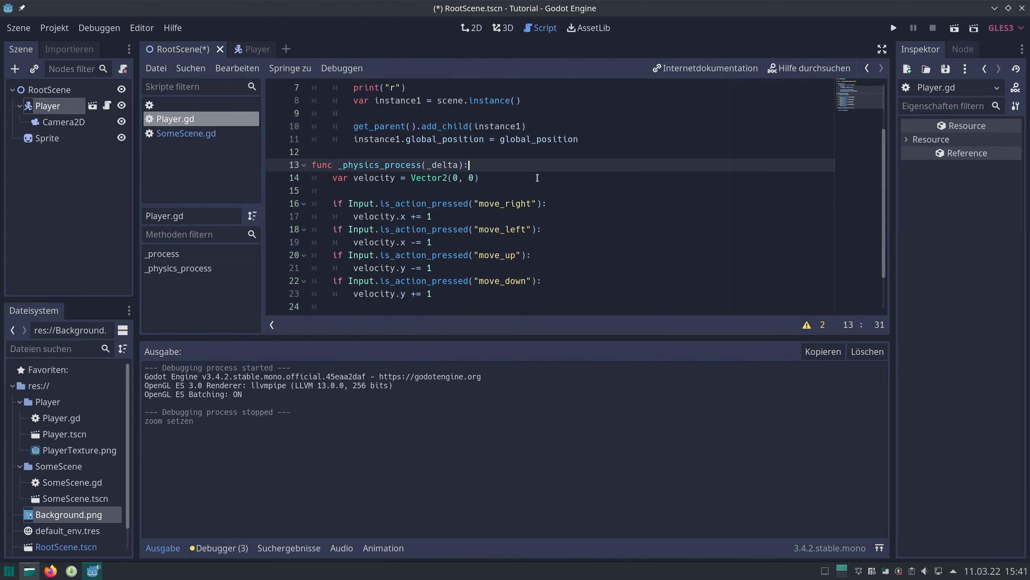
key("Return")
key("Return")
key("Up")
type("ro")
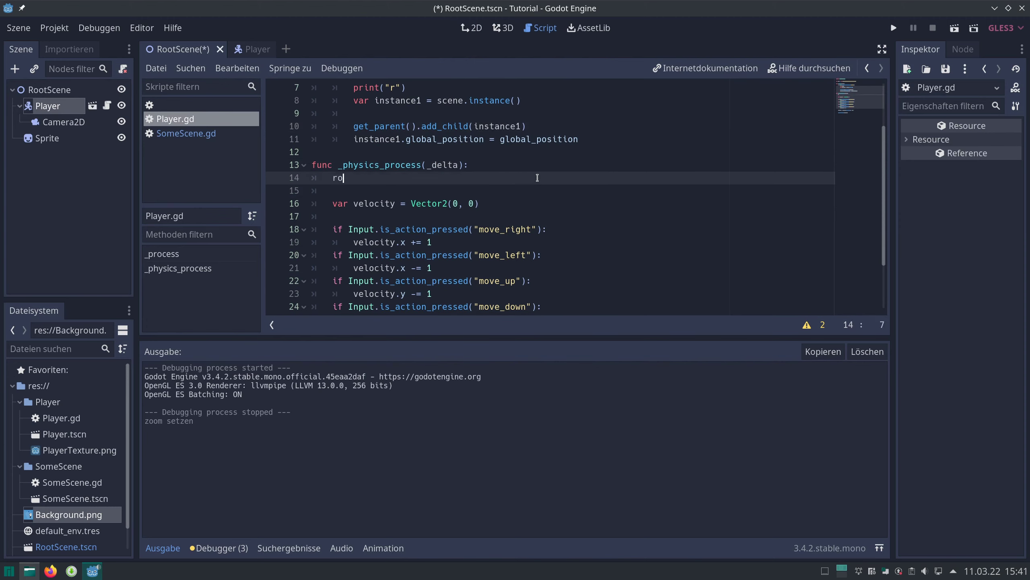
type("tation_")
key("Return")
type("+= ")
type("_delta * ")
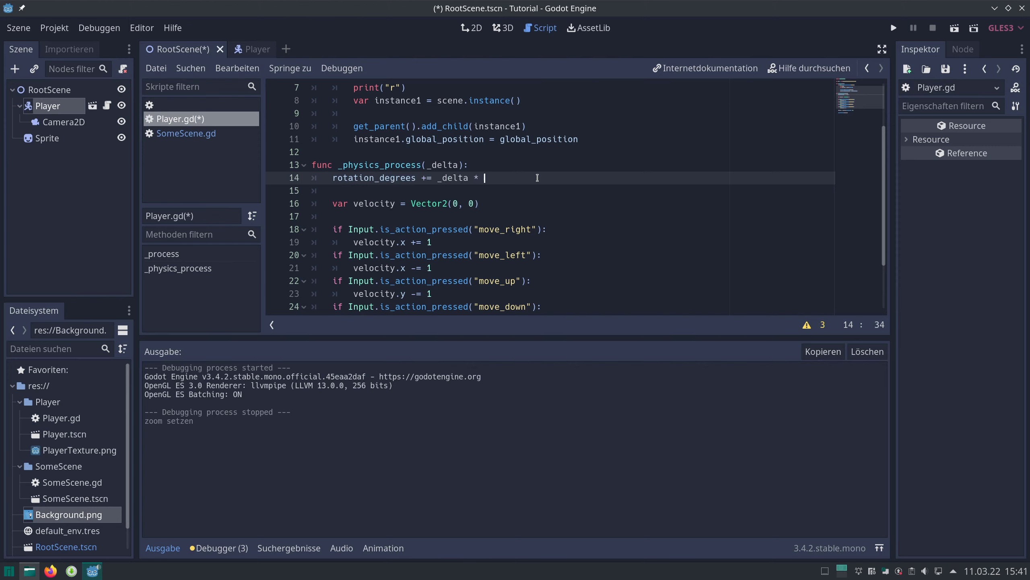
type("360")
left_click_drag(519, 178, 478, 177)
Step: Run the game with the spinning Player and move it right, down, then up
left_click(891, 29)
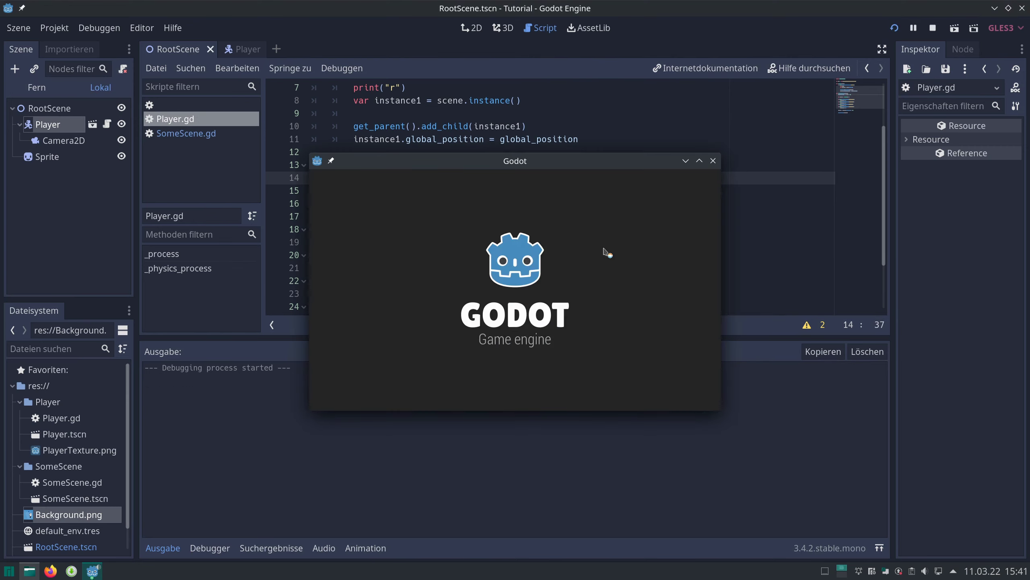
key("Right")
key("Down")
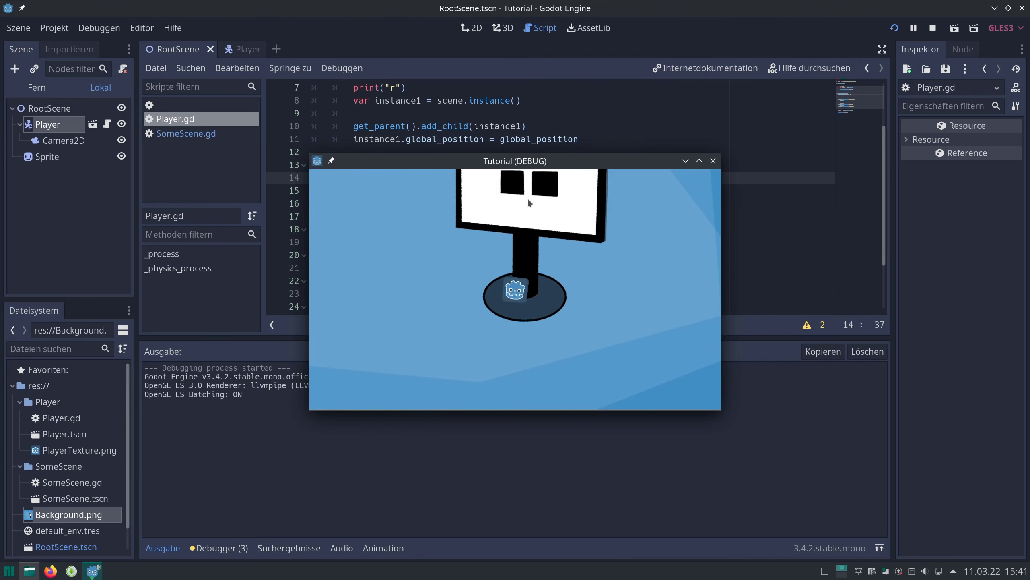
key("Up")
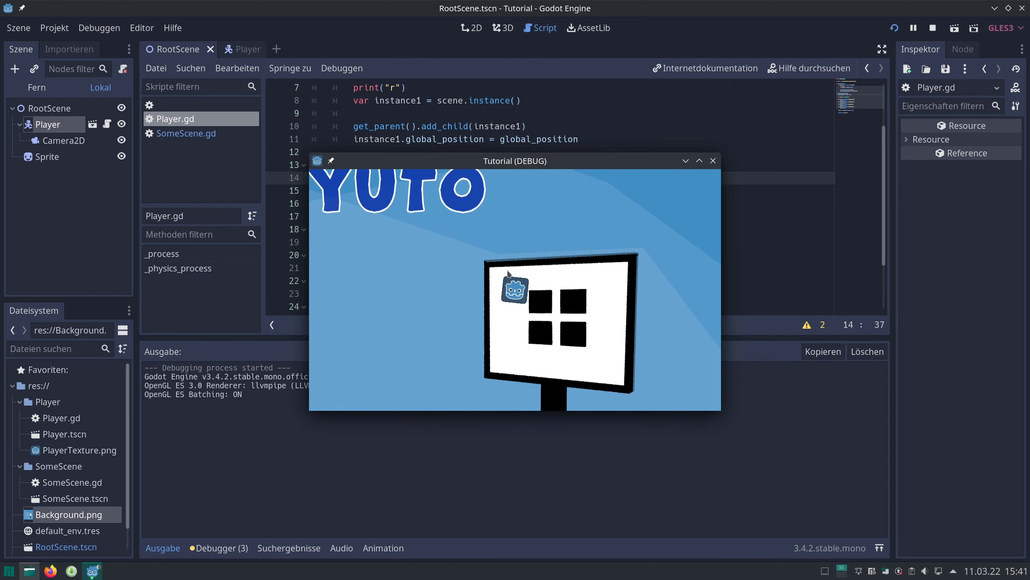
Step: Stop the test, enable Camera2D Rotating, then run the game maximised and close it
left_click(713, 161)
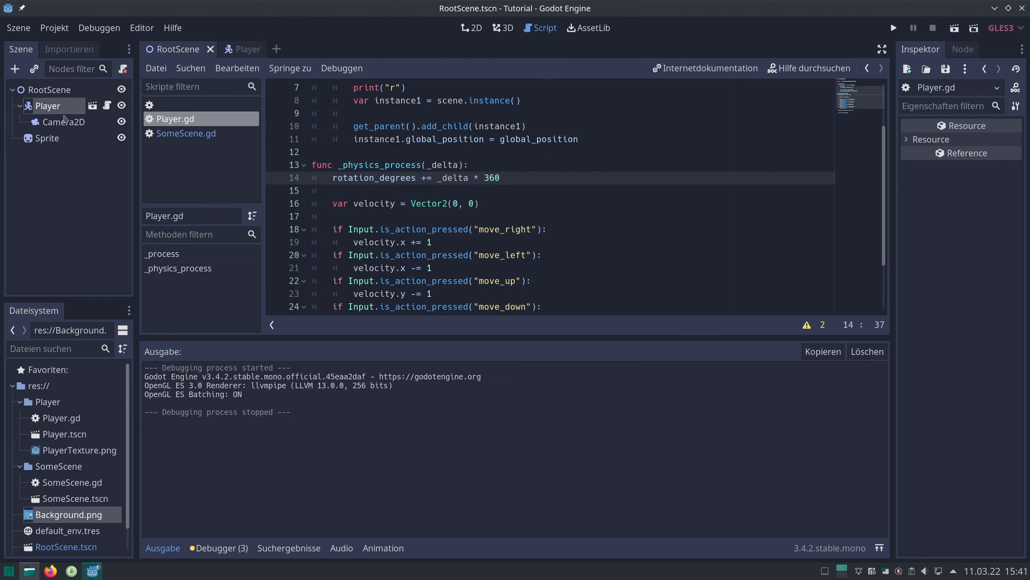
left_click(59, 122)
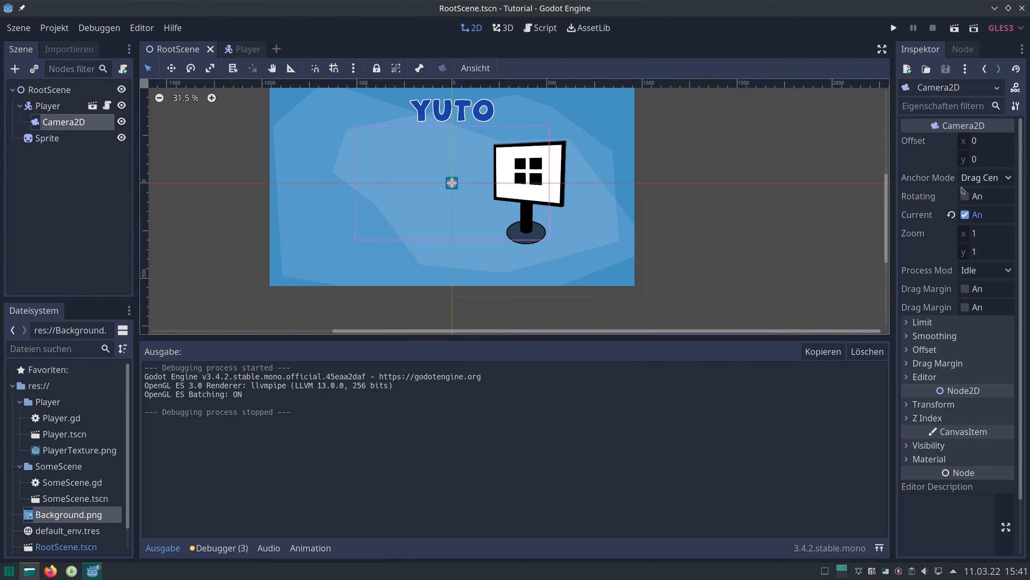
left_click(964, 197)
left_click(896, 29)
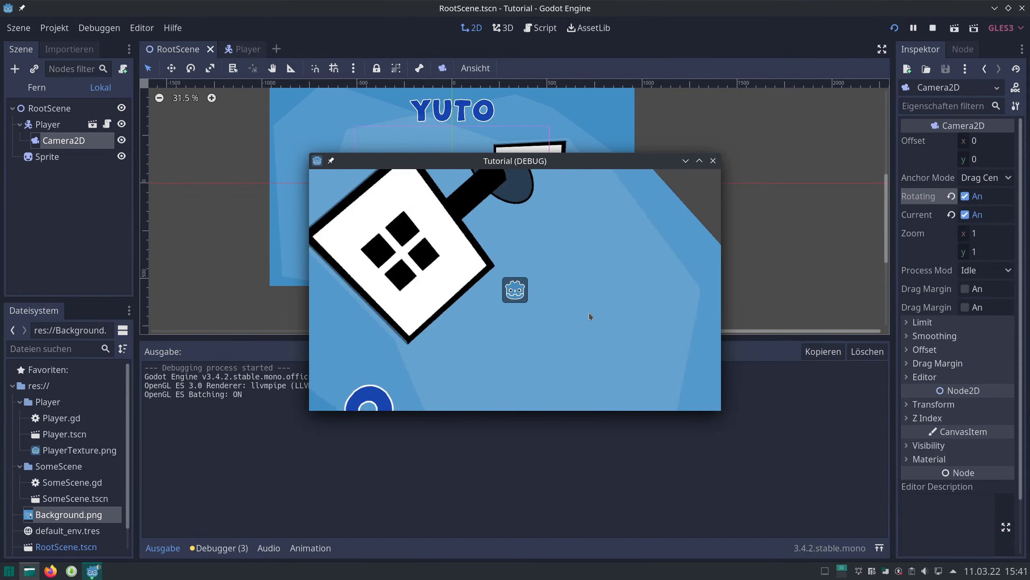
double_click(540, 162)
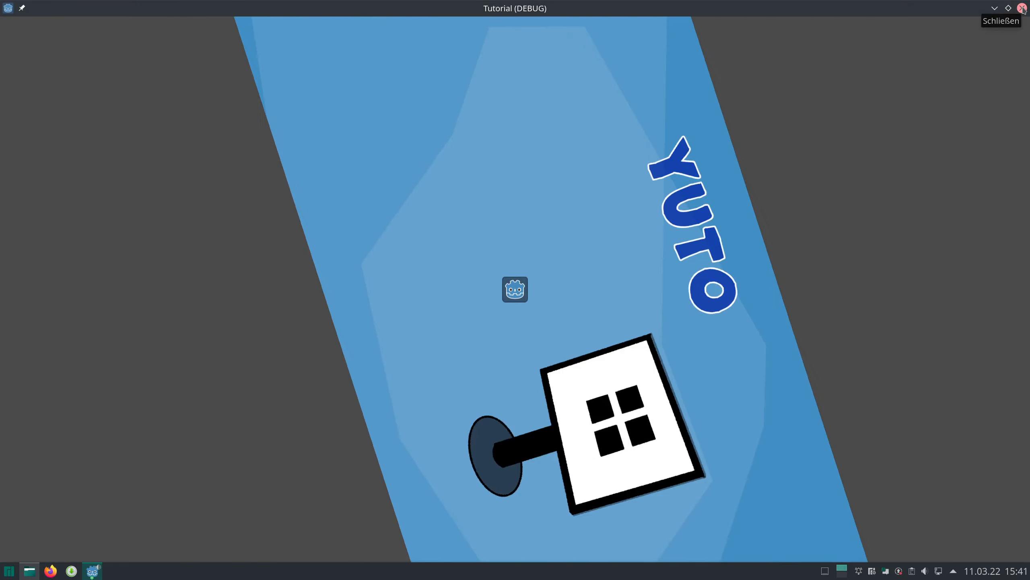
left_click(1022, 8)
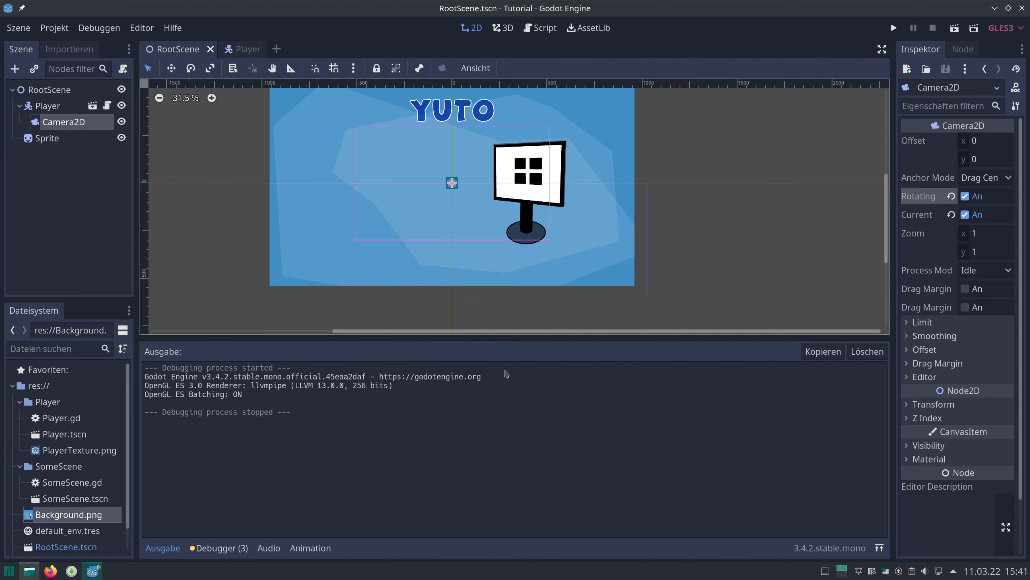
Step: Turn Camera2D Rotating off, enable Smoothing at speed 5, and save and run the scene
left_click(950, 197)
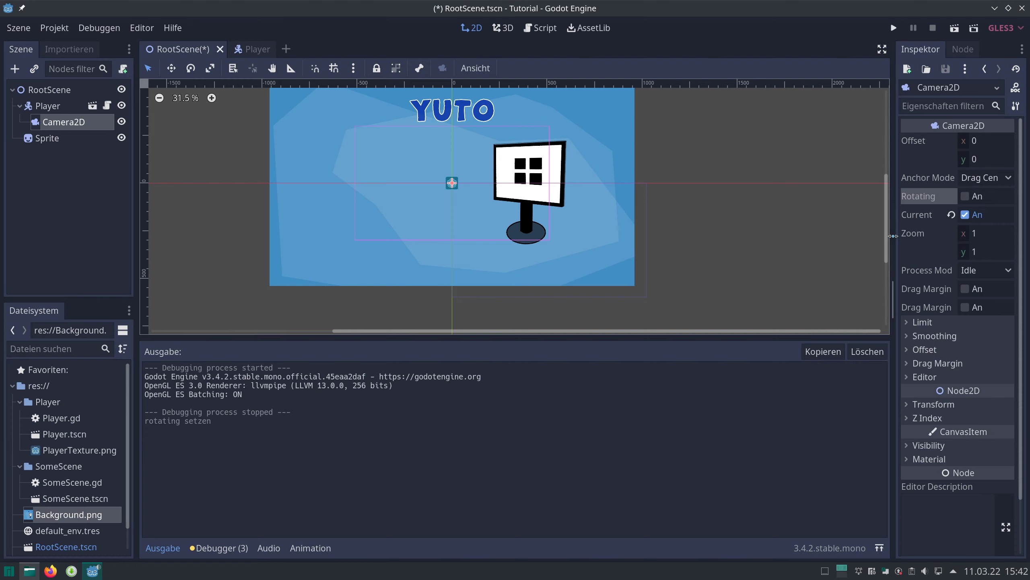
left_click(935, 337)
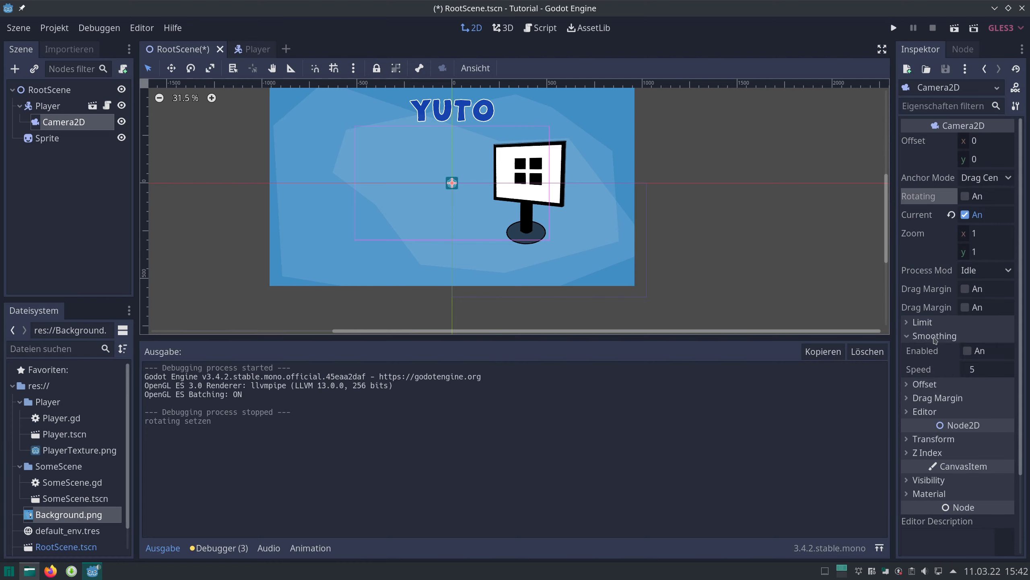
left_click(968, 352)
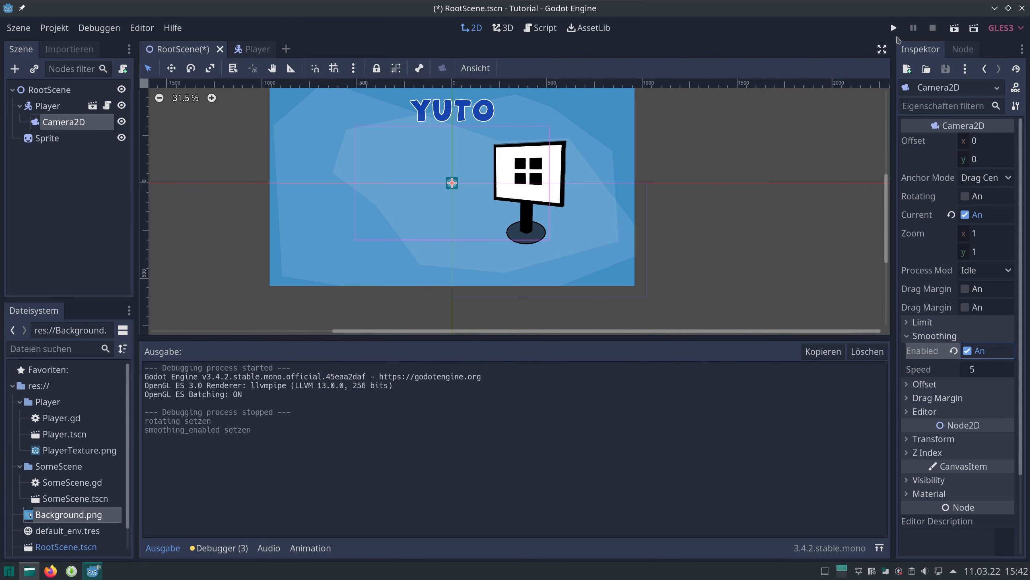
left_click(893, 28)
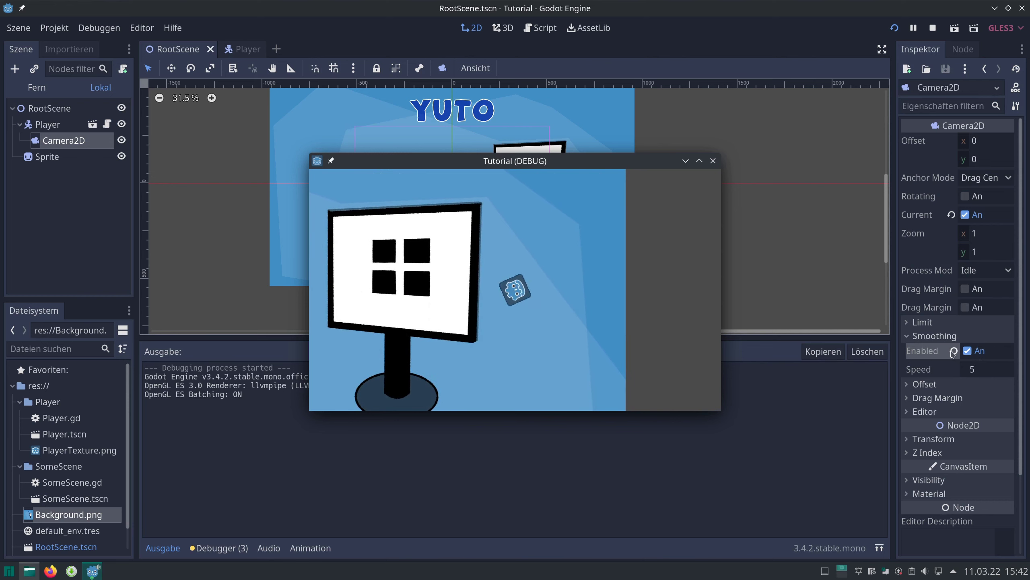
mouse_move(952, 353)
Step: Change the Camera2D smoothing speed to 100 and test-run the game
left_click(714, 161)
left_click(980, 375)
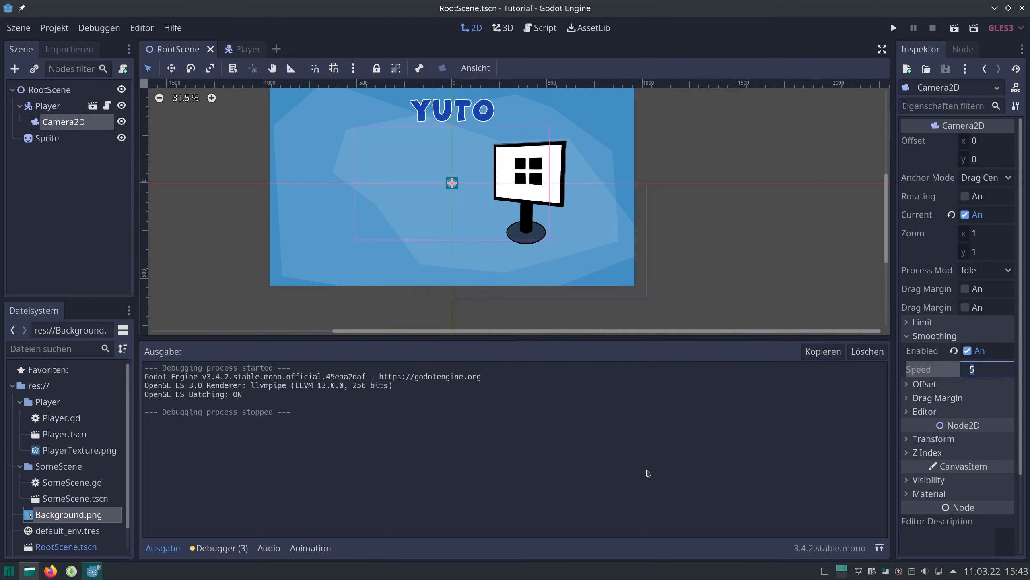
type("100")
key("Return")
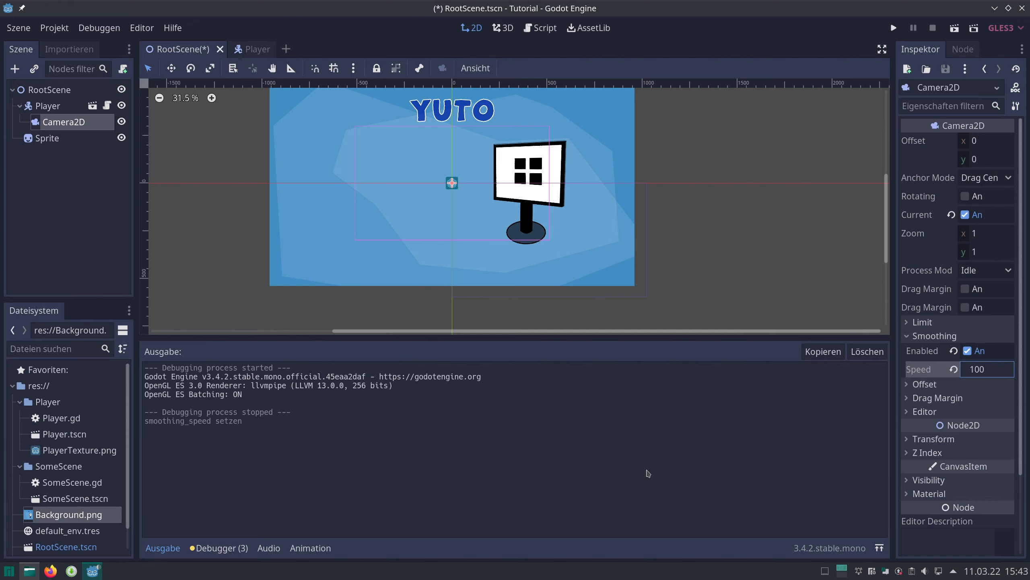
left_click(900, 28)
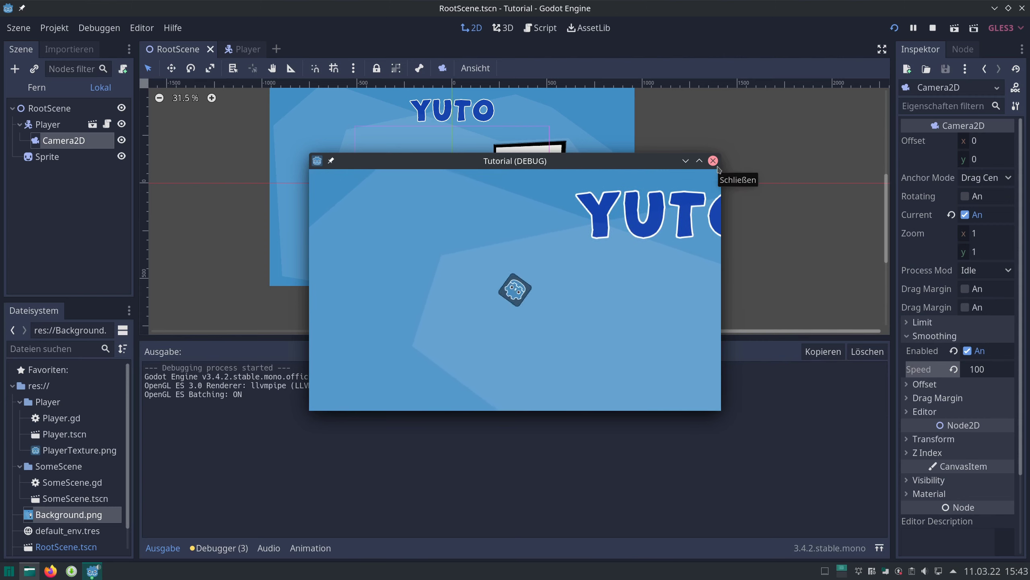
left_click(713, 161)
Step: Set the Camera2D smoothing speed to 1 and launch the game
left_click(985, 370)
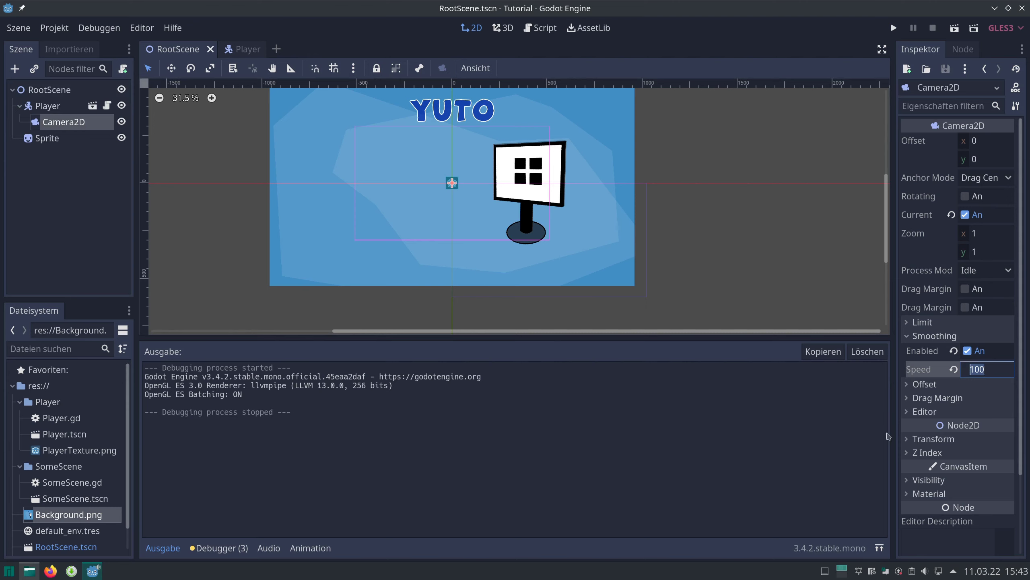
type("1")
key("Return")
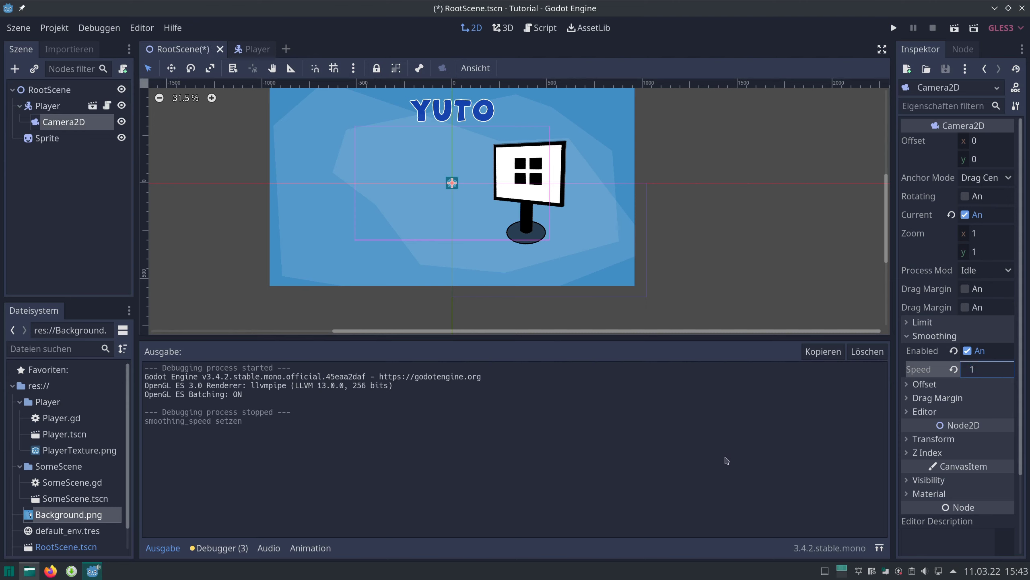
left_click(896, 27)
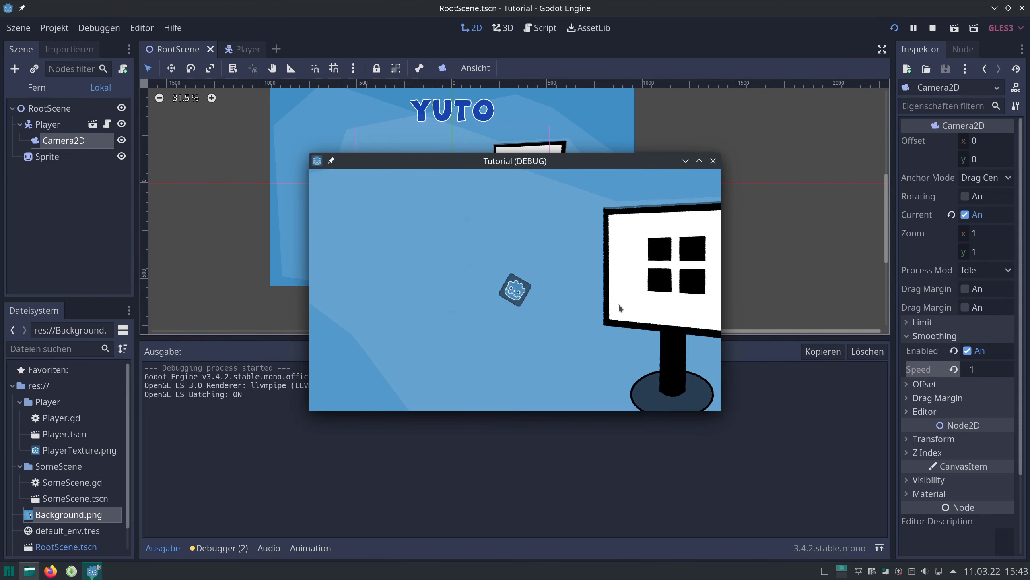
Step: Move the player right, down, left and up to watch the camera lag behind
key("Right")
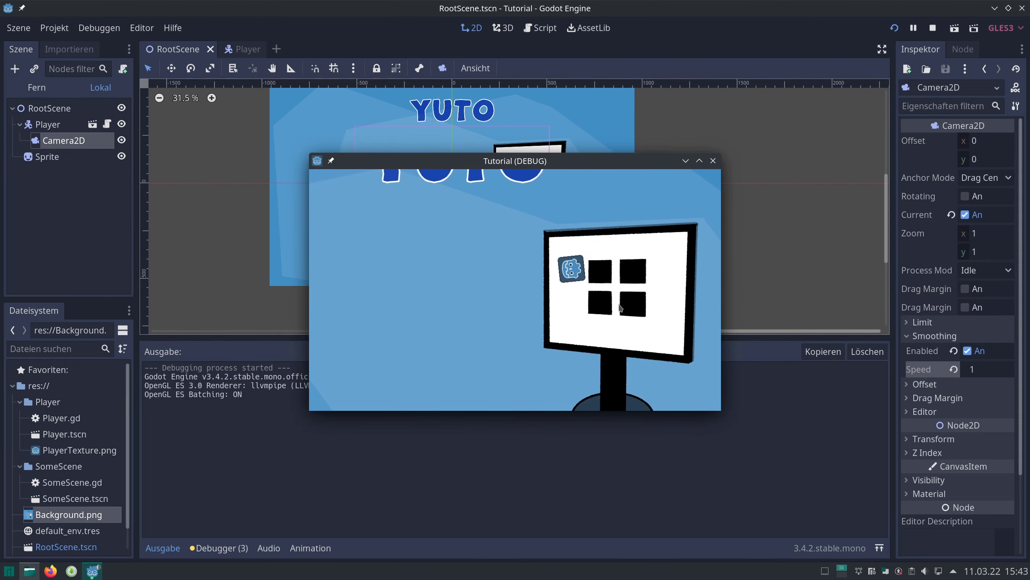
key("Down")
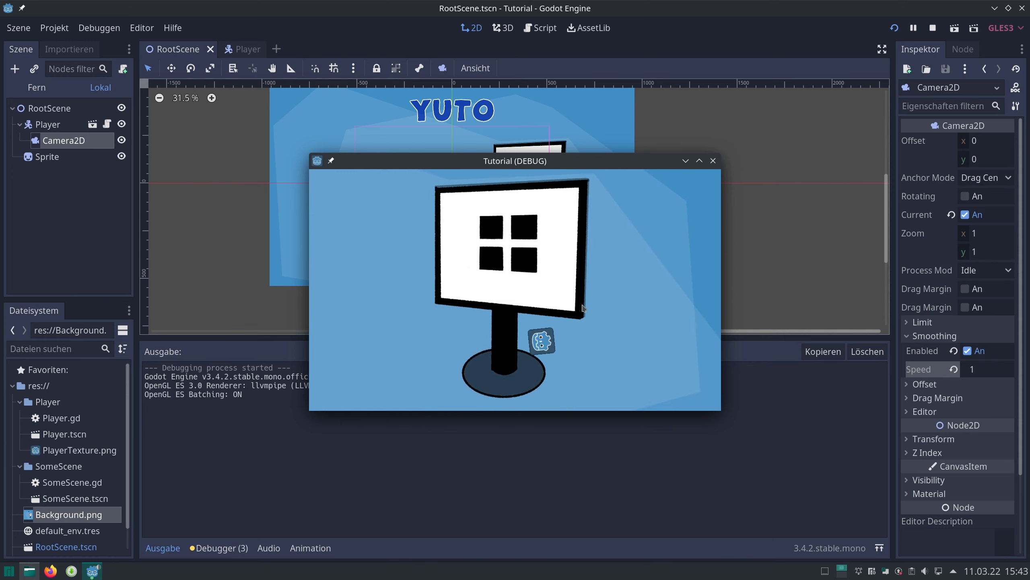
key("Left")
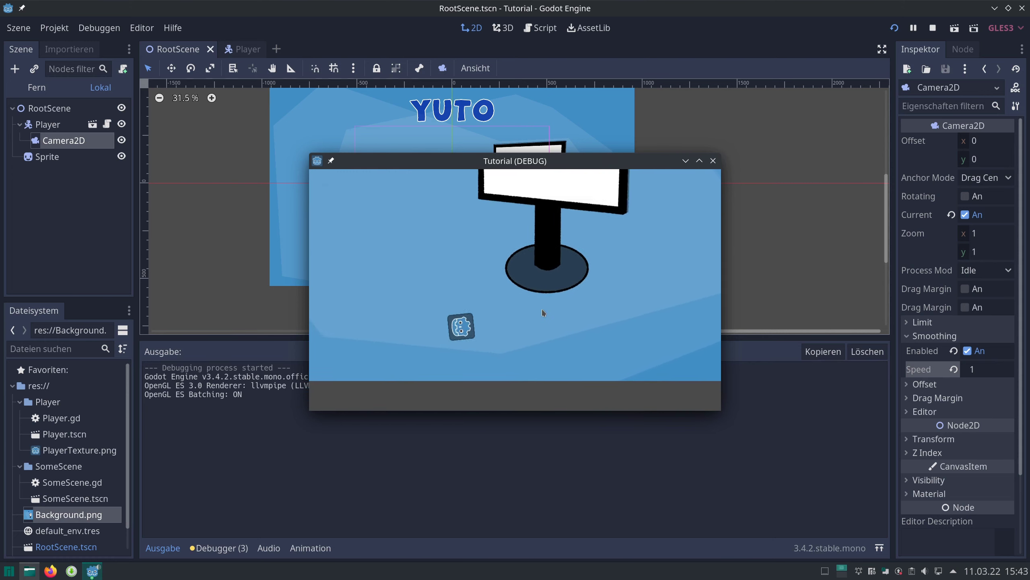
key("Up")
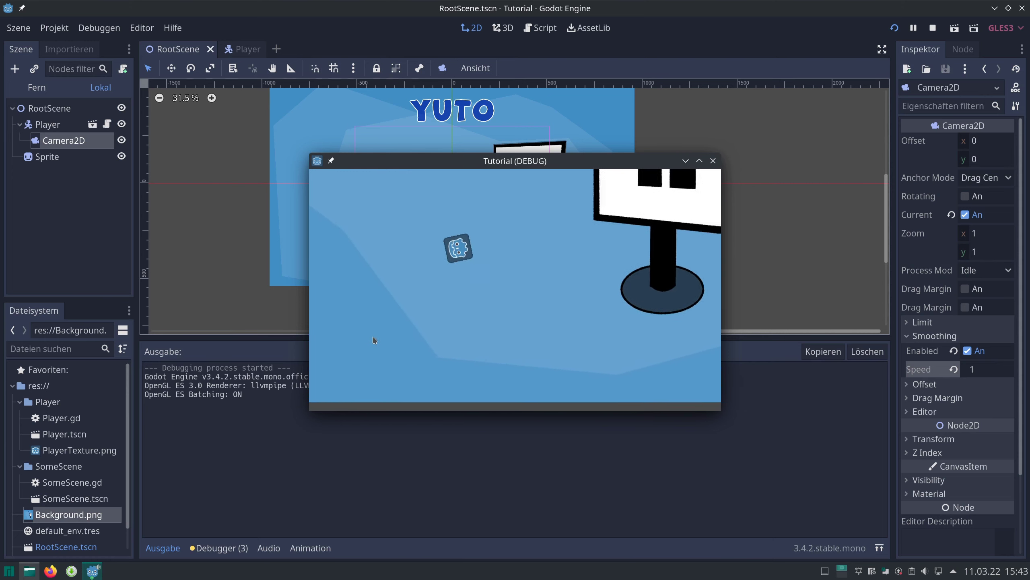
key("Up")
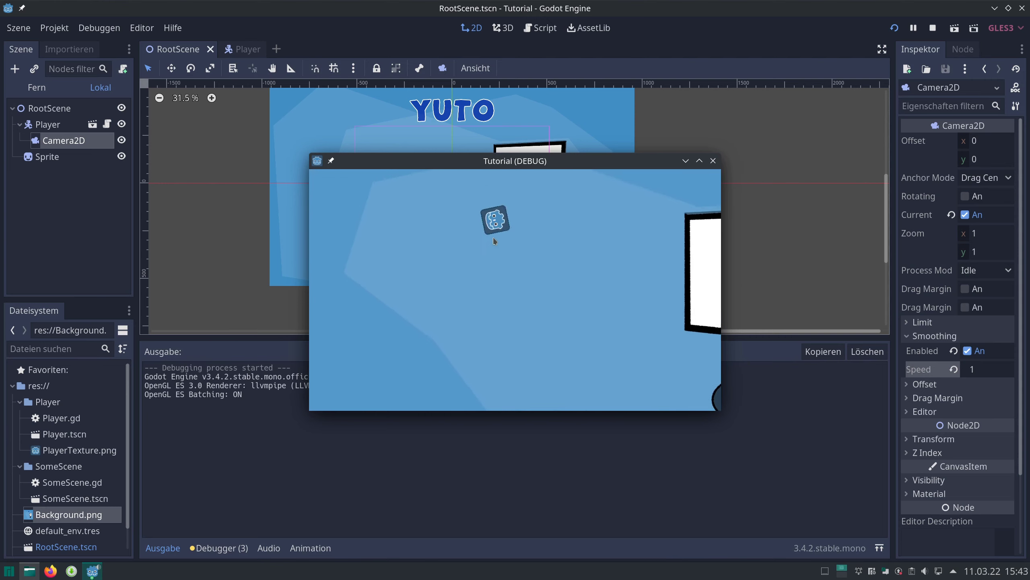
key("Up")
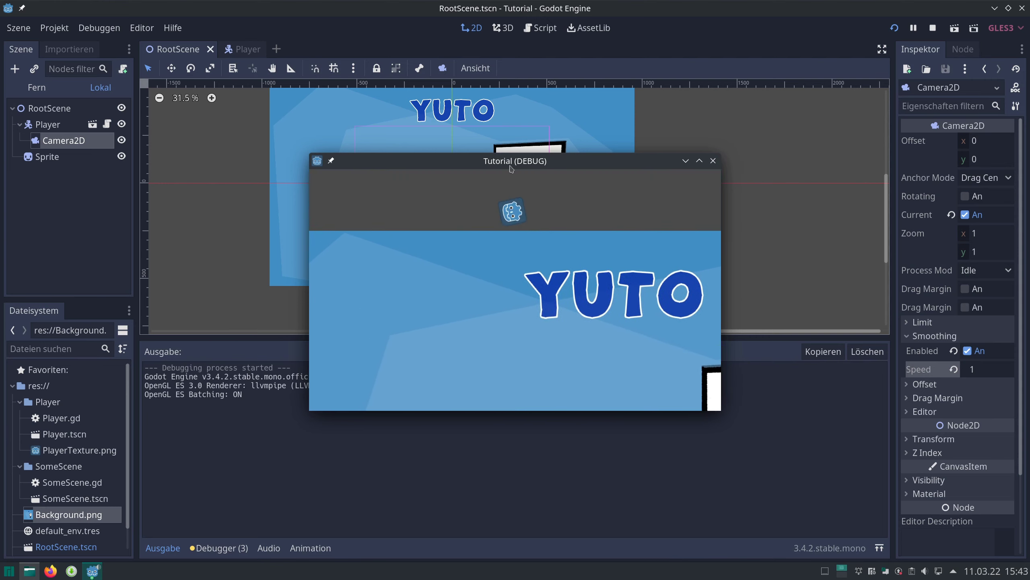
key("Up")
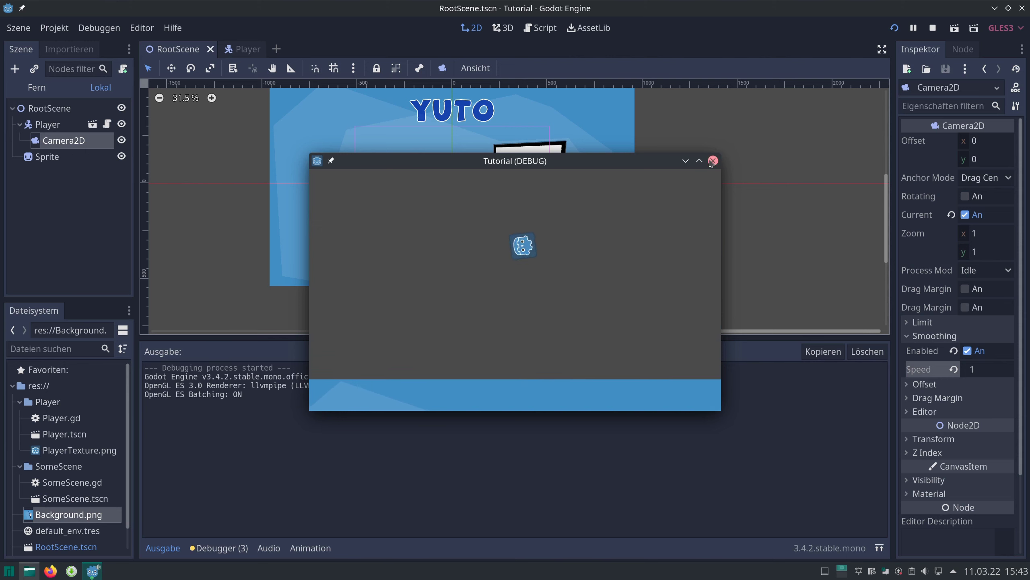
left_click(713, 161)
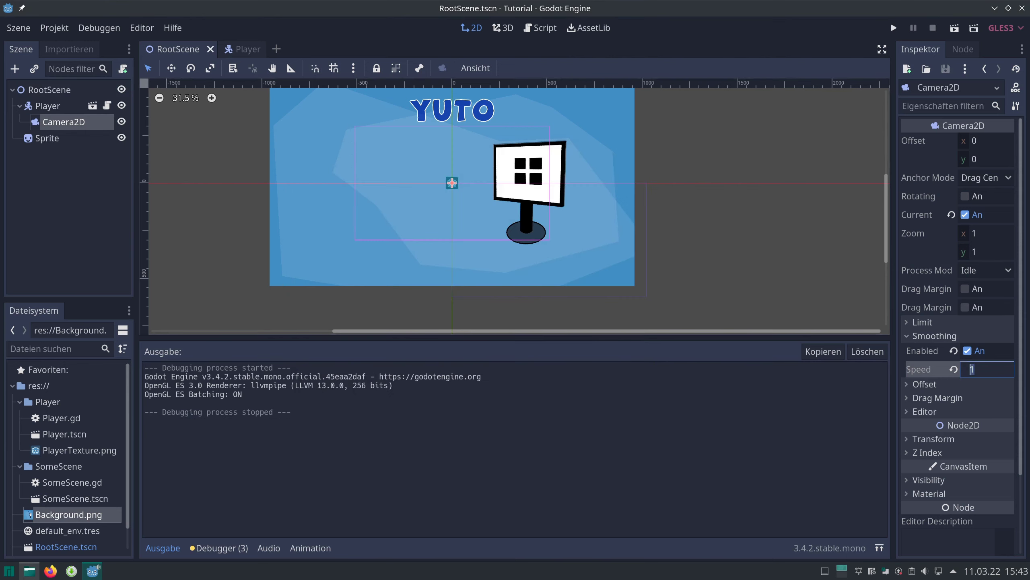
Step: Enter 0.1 as smoothing speed, then run the game and move the player right
type("0.1")
key("Return")
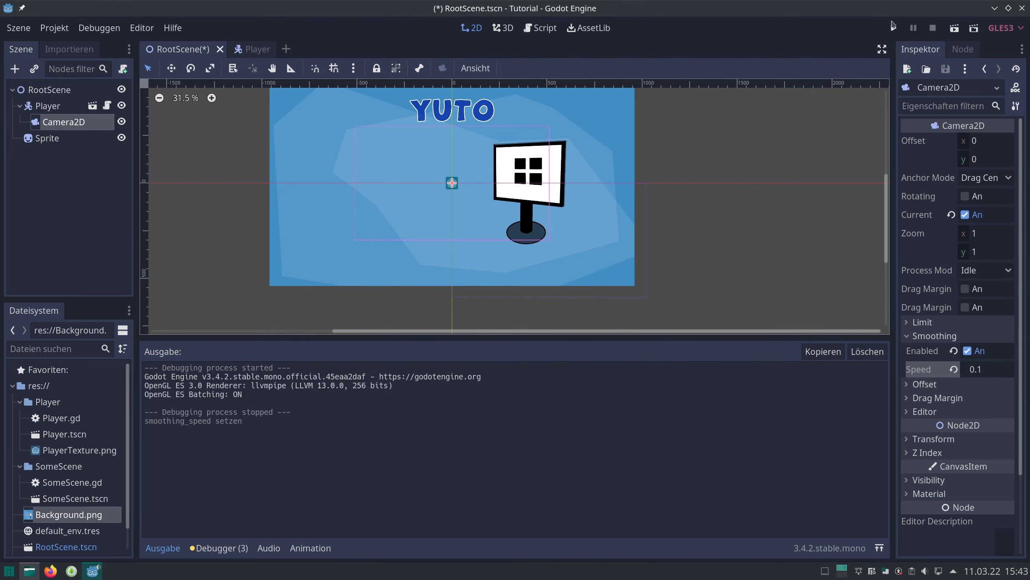
left_click(894, 27)
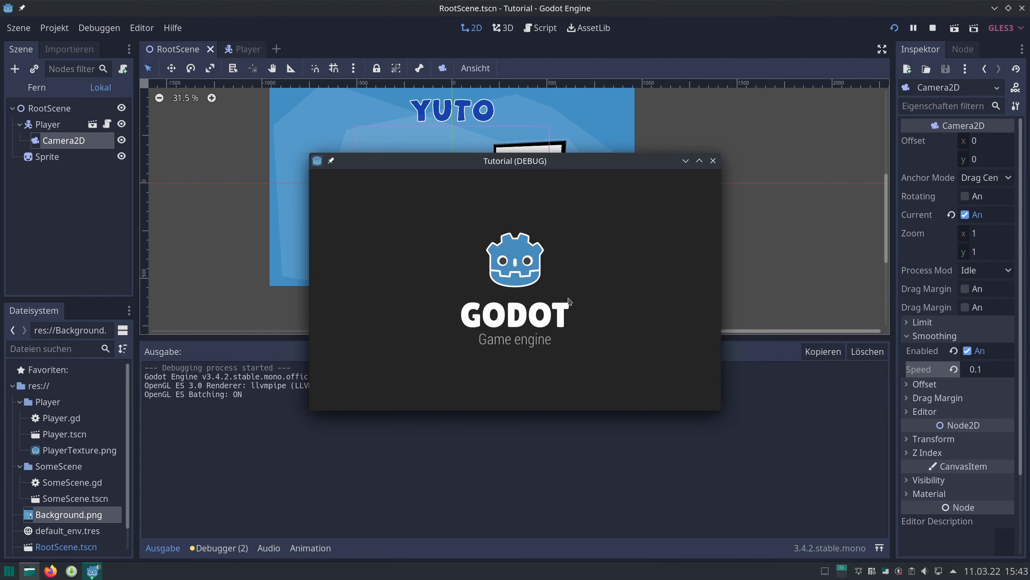
key("Right")
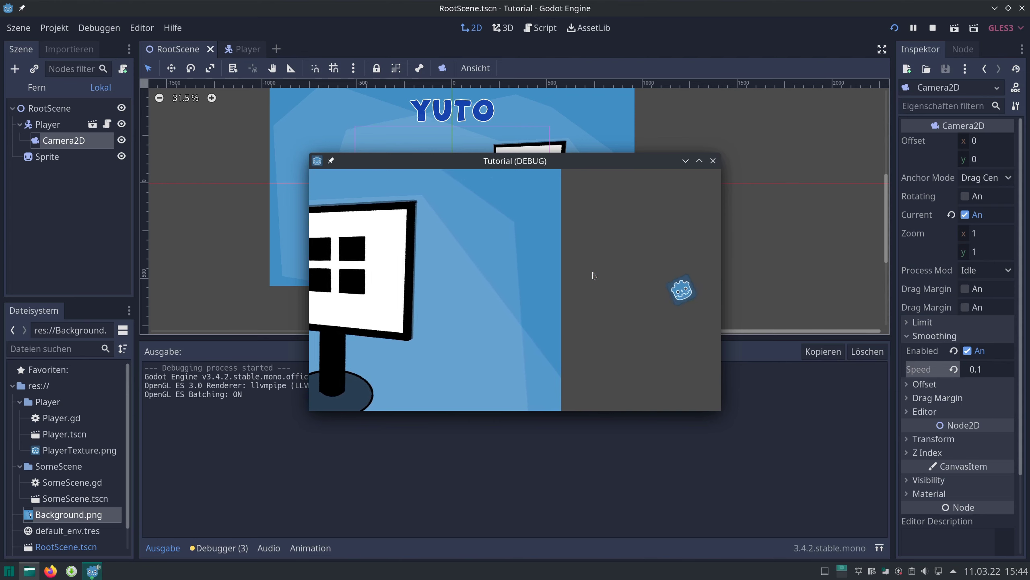
left_click(713, 160)
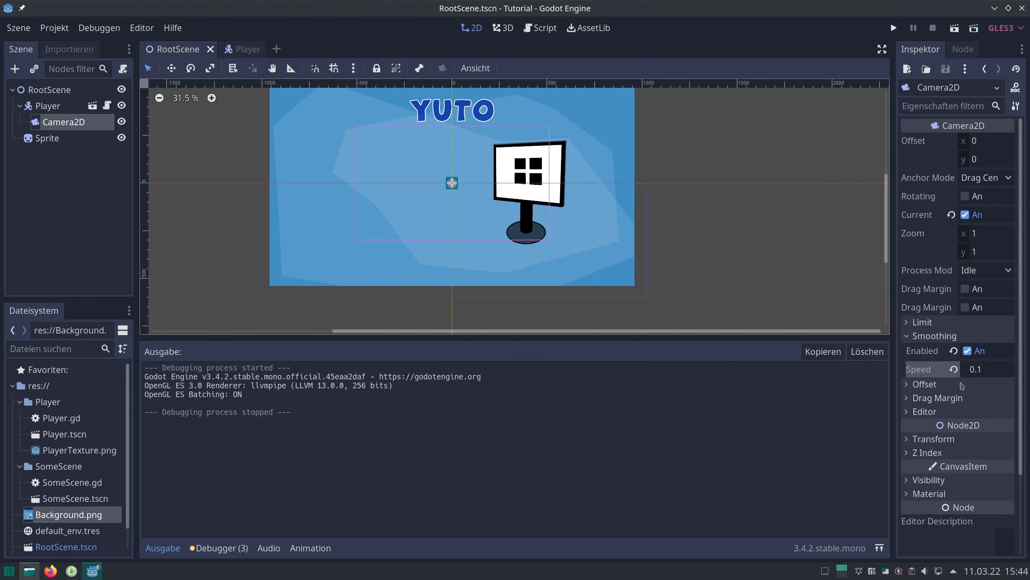
Step: Revert smoothing speed to the default 5, then test by moving the player left, up and right
left_click(954, 369)
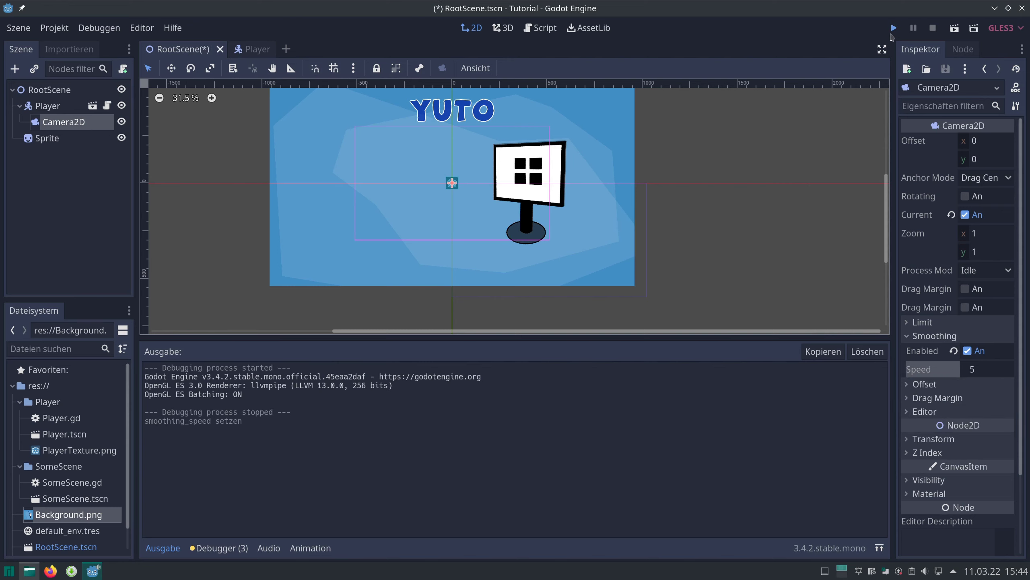
left_click(893, 29)
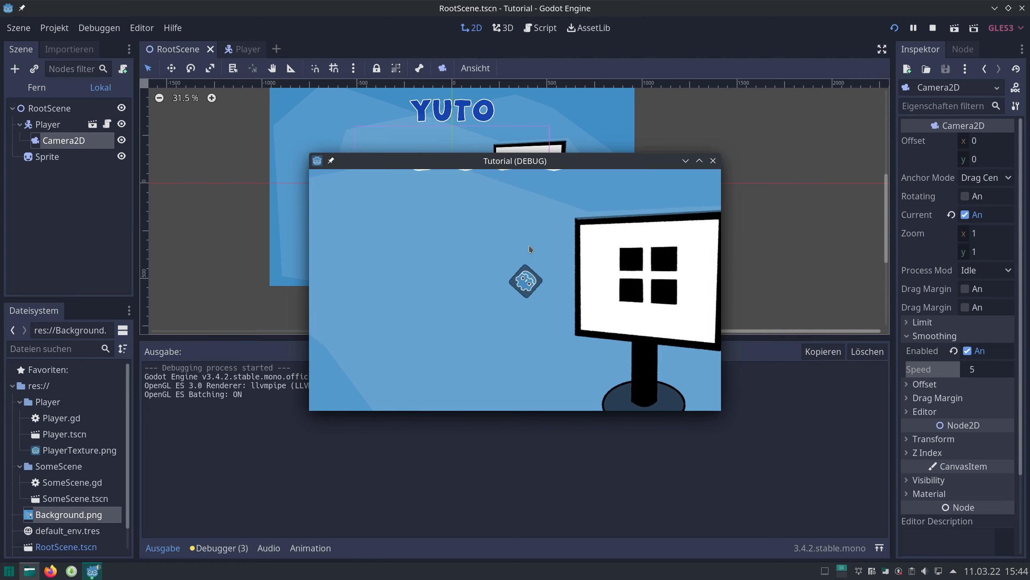
key("Left")
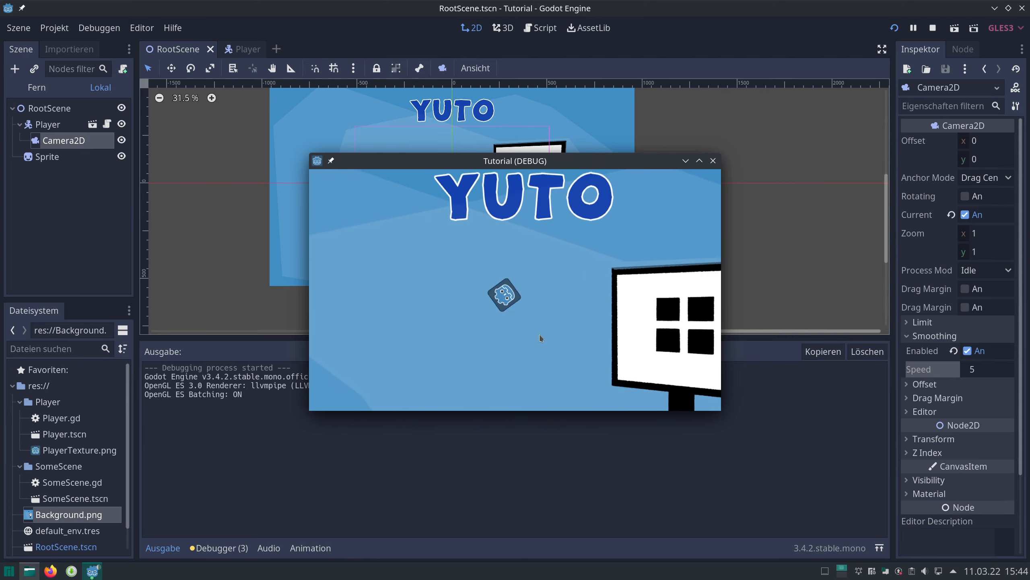
key("Up")
key("Right")
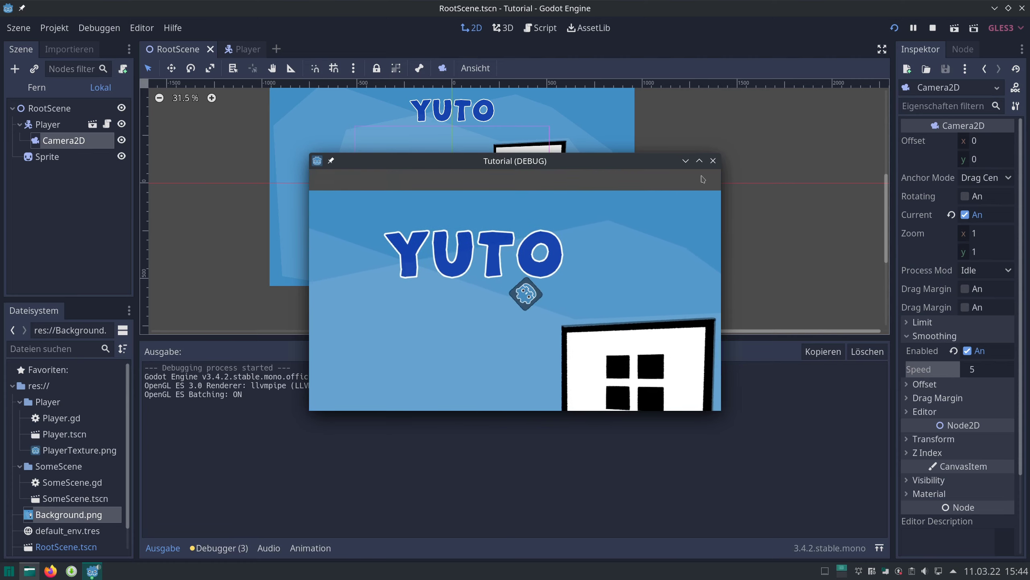
left_click(713, 161)
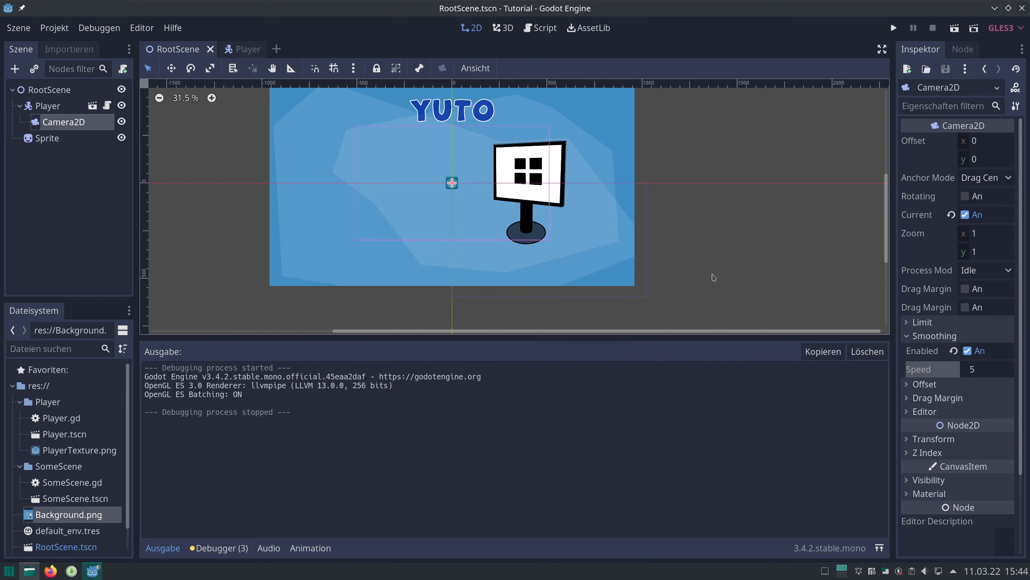